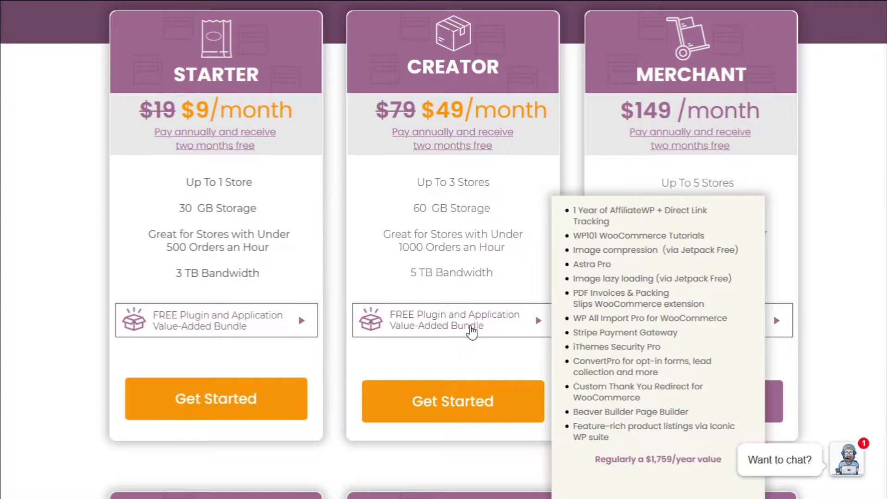
# View the free plugin and application bundles of the Merchant, Standard, Growth and Enterprise hosting plans.
pyautogui.moveTo(748, 319)
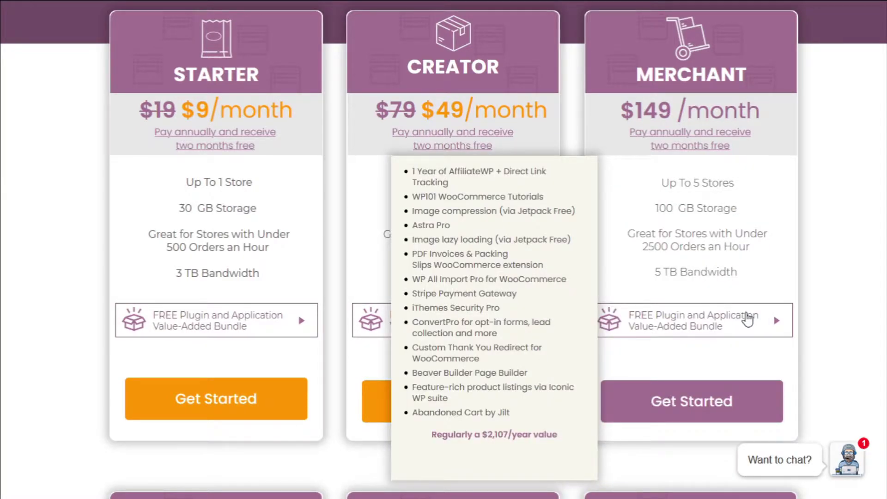
pyautogui.scroll(-10, 293, 340)
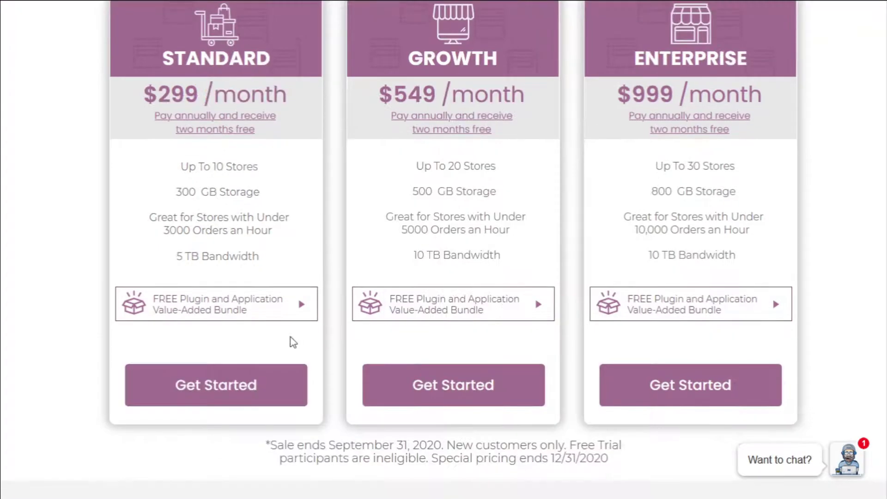
pyautogui.moveTo(239, 319)
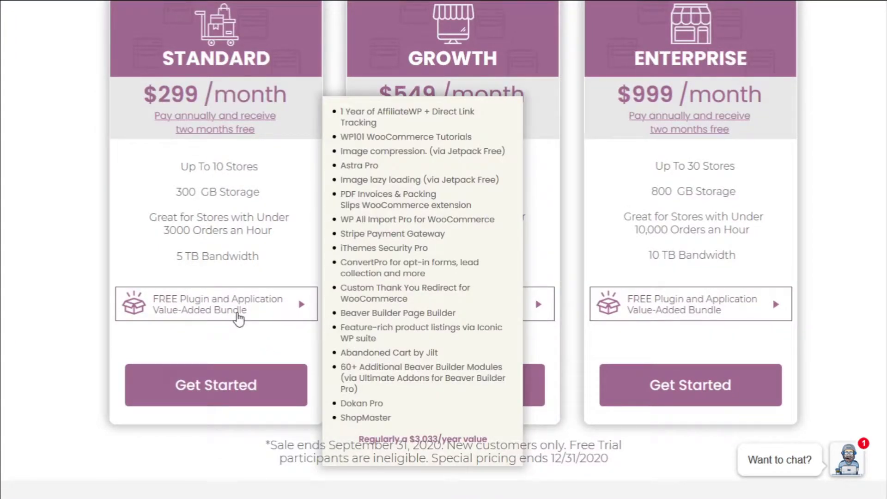
pyautogui.moveTo(413, 315)
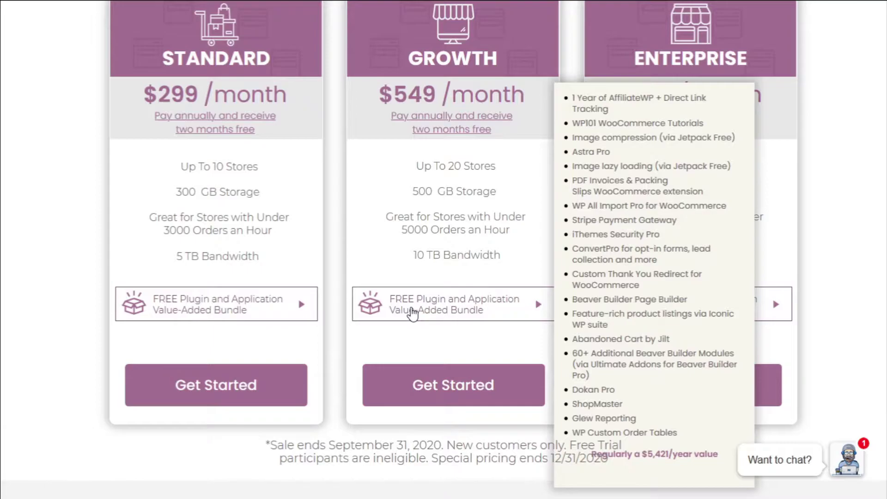
pyautogui.moveTo(642, 309)
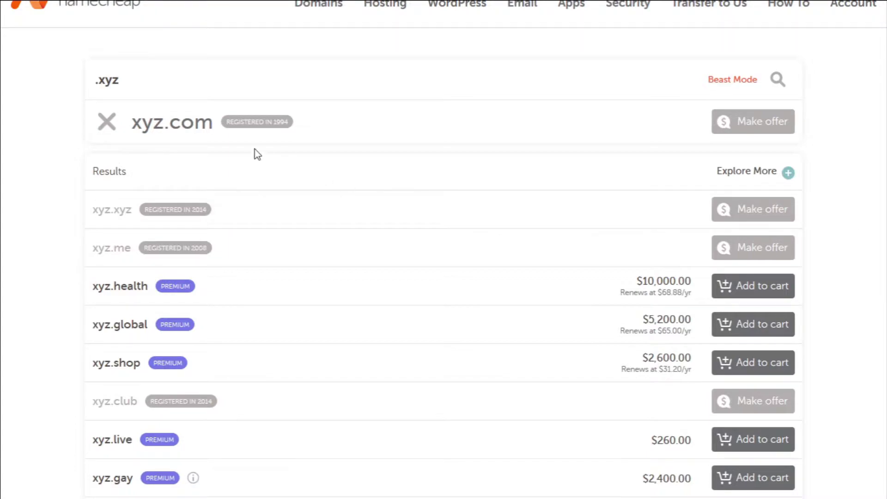
# Search for the domain cryptonium.xyz in the domain search.
pyautogui.click(96, 81)
pyautogui.write('cr')
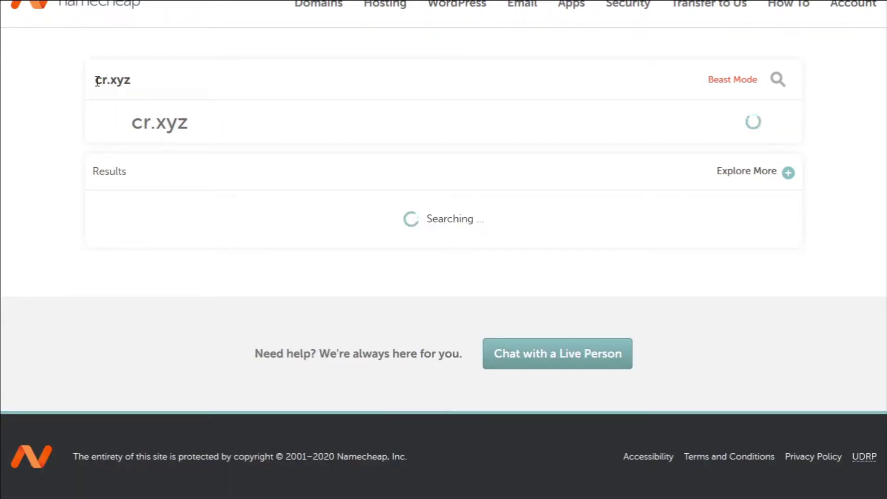
pyautogui.write('yptonium')
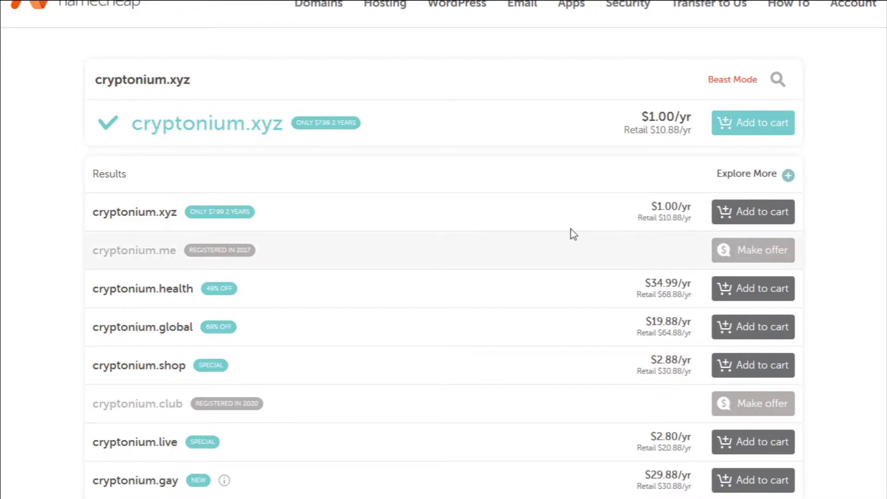
# Check the availability of cryptonium.com, and return the domain search to cryptonium.xyz.
pyautogui.moveTo(200, 81); pyautogui.dragTo(172, 81)
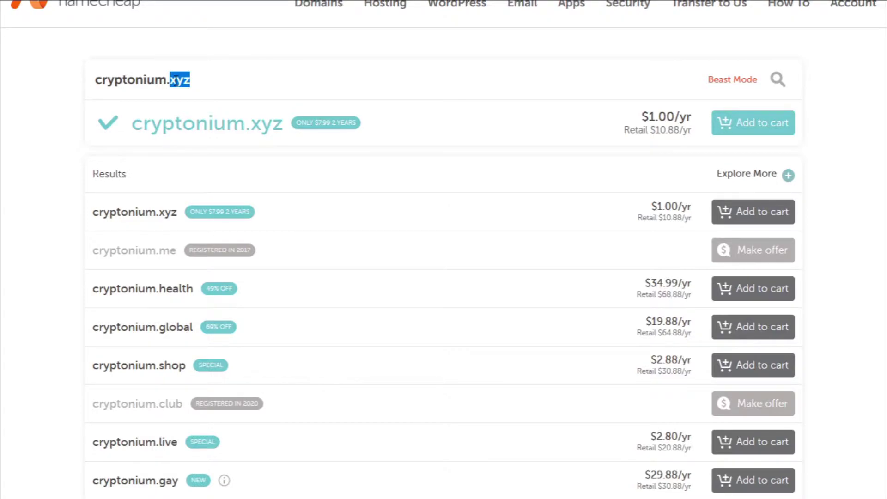
pyautogui.write('com')
pyautogui.press('Return')
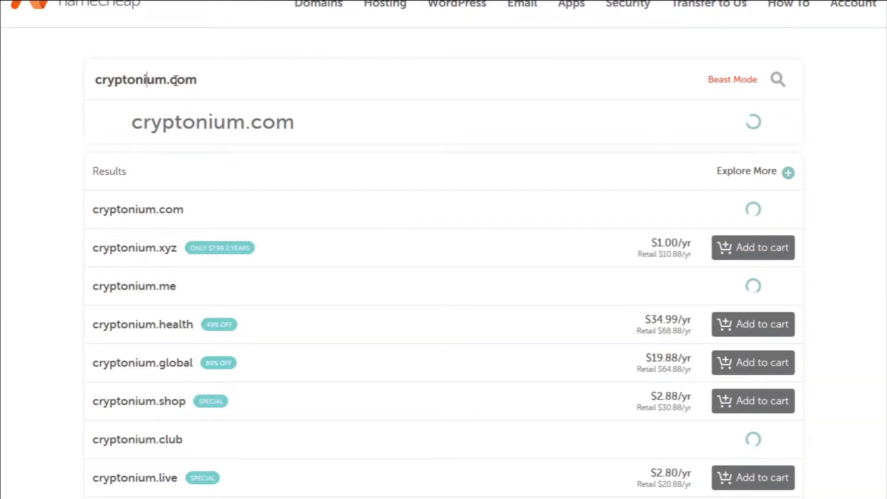
pyautogui.press('BackSpace')
pyautogui.write('y')
pyautogui.press('Return')
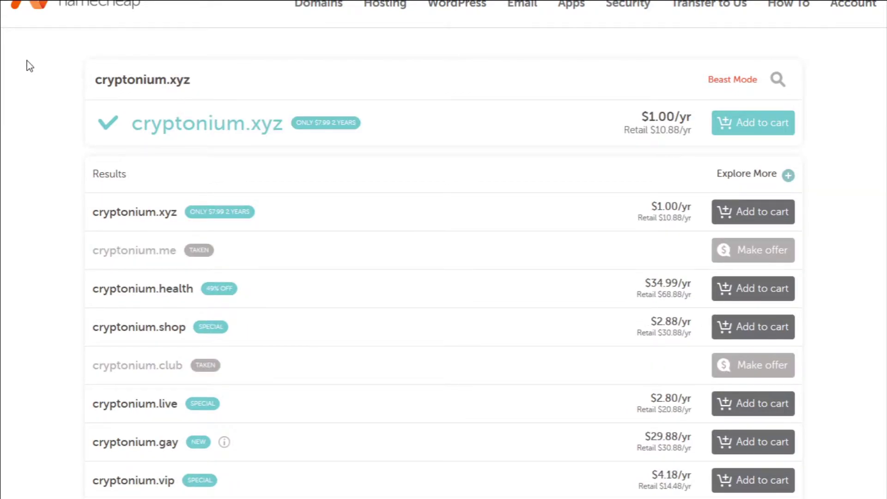
# Add the domain cryptonium.xyz to the cart and proceed to checkout.
pyautogui.click(729, 129)
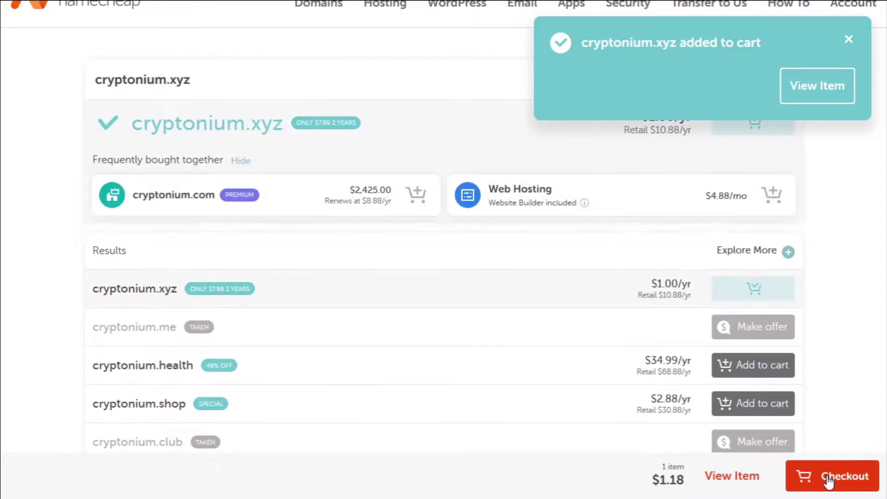
pyautogui.click(827, 479)
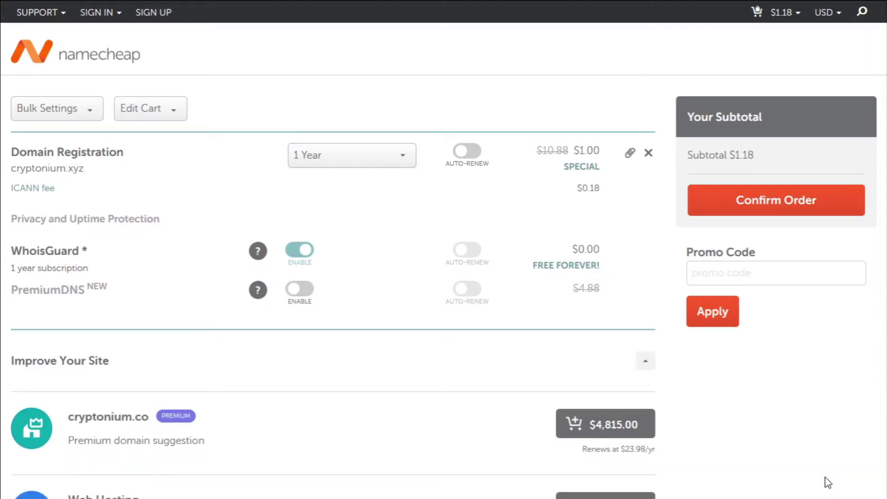
# Enable auto-renew for the cryptonium.xyz domain registration and confirm the order.
pyautogui.scroll(-1, 833, 279)
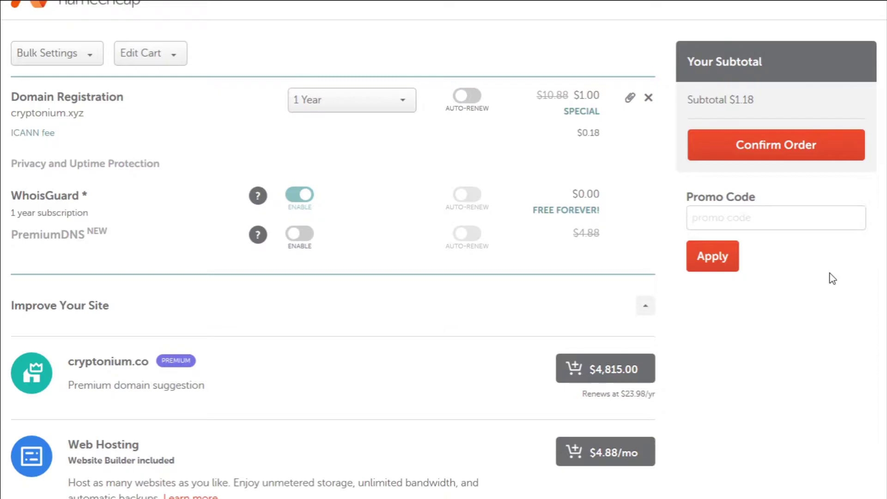
pyautogui.click(469, 107)
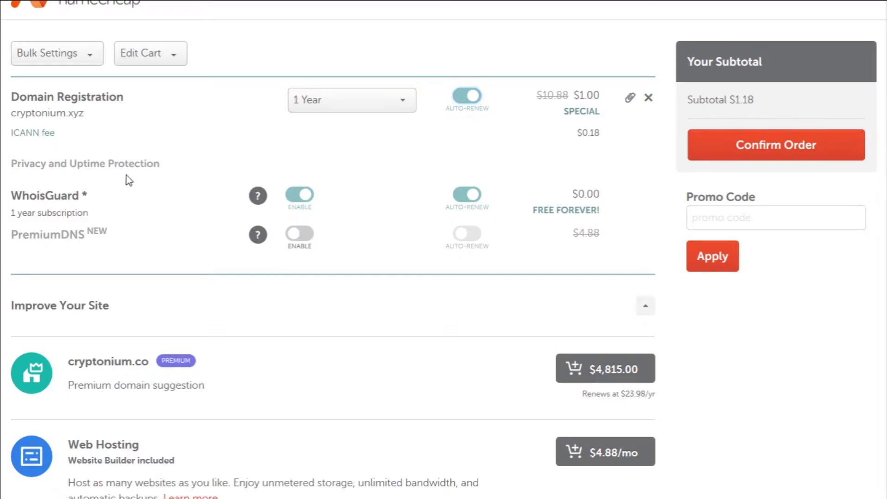
pyautogui.moveTo(265, 199)
pyautogui.click(778, 158)
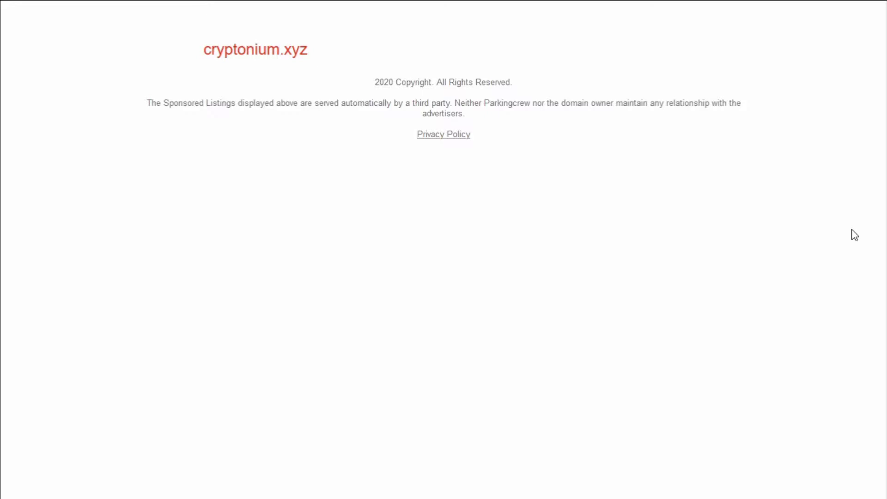
pyautogui.moveTo(279, 9)
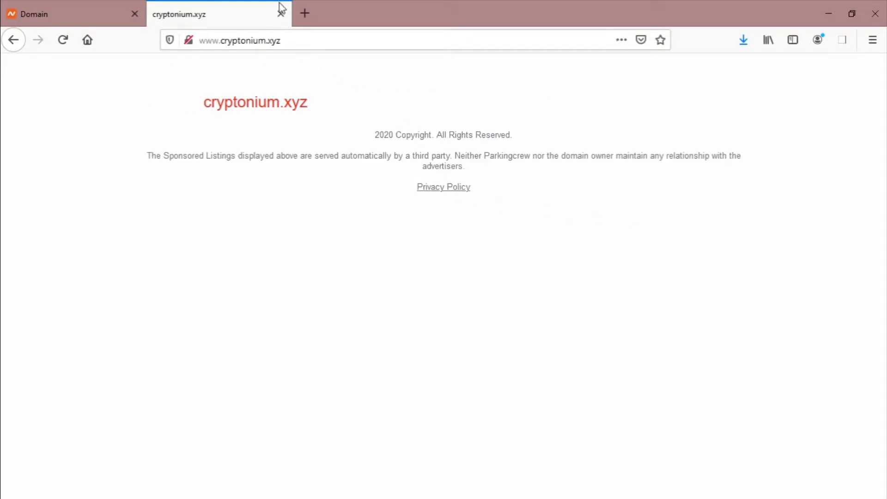
pyautogui.click(288, 42)
pyautogui.click(251, 187)
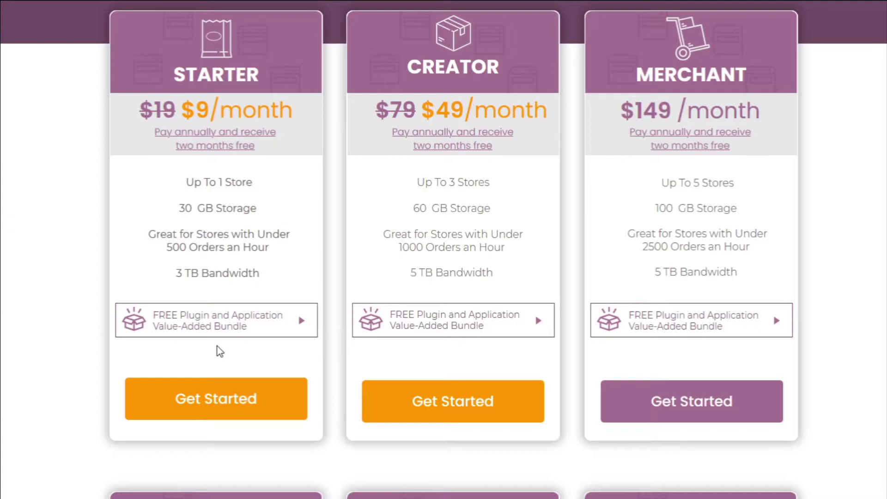
# Examine the free plugin and application bundle of each of the six hosting plans, from Starter to Enterprise.
pyautogui.moveTo(226, 333)
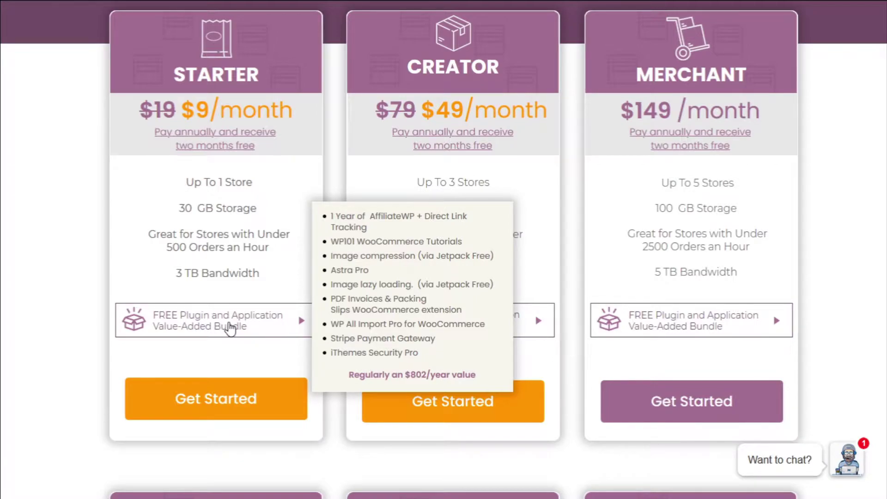
pyautogui.moveTo(451, 327)
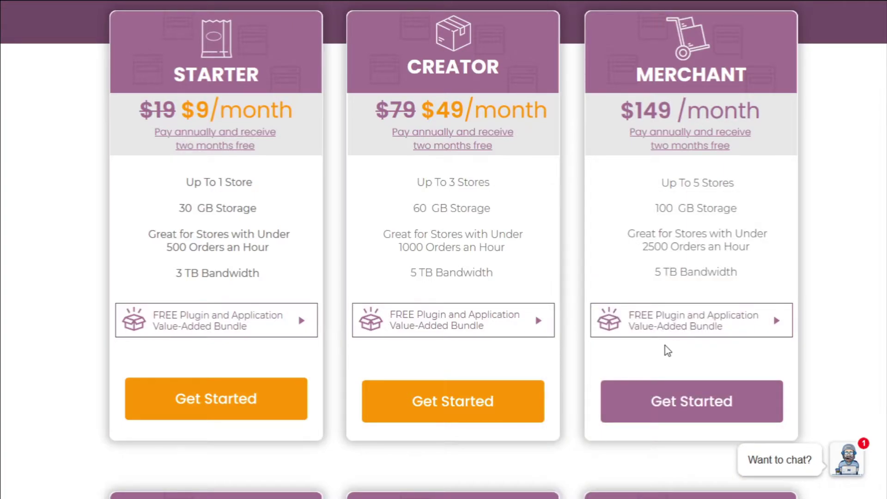
pyautogui.moveTo(679, 335)
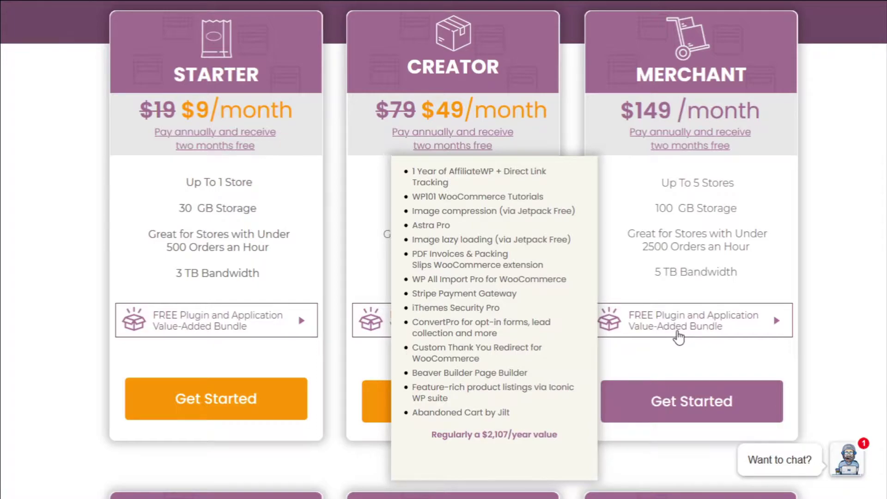
pyautogui.scroll(-5, 678, 338)
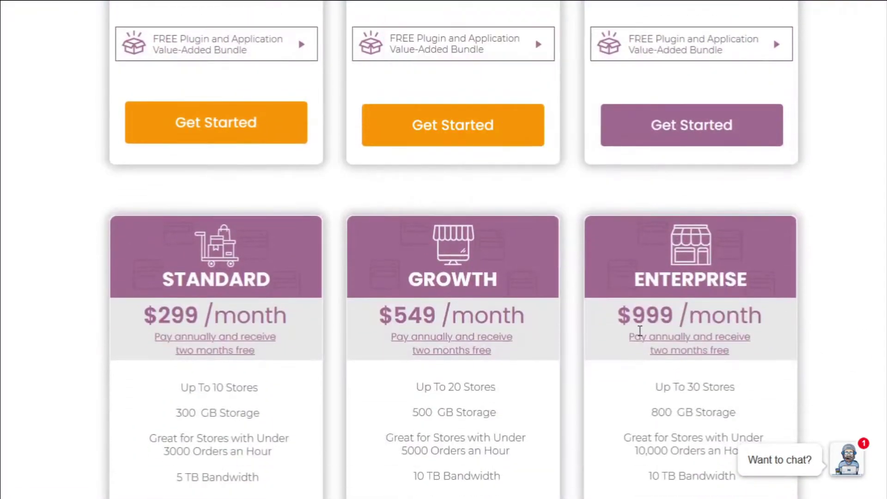
pyautogui.scroll(-3, 256, 354)
pyautogui.moveTo(226, 377)
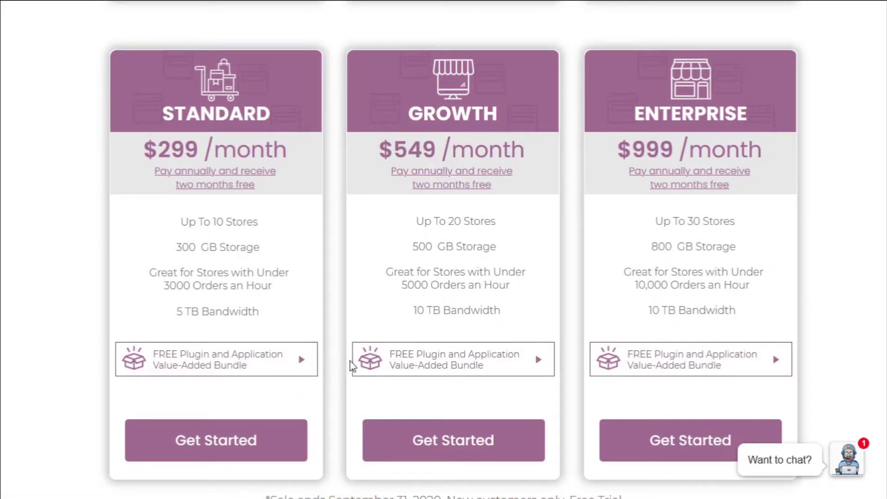
pyautogui.moveTo(416, 371)
pyautogui.moveTo(647, 358)
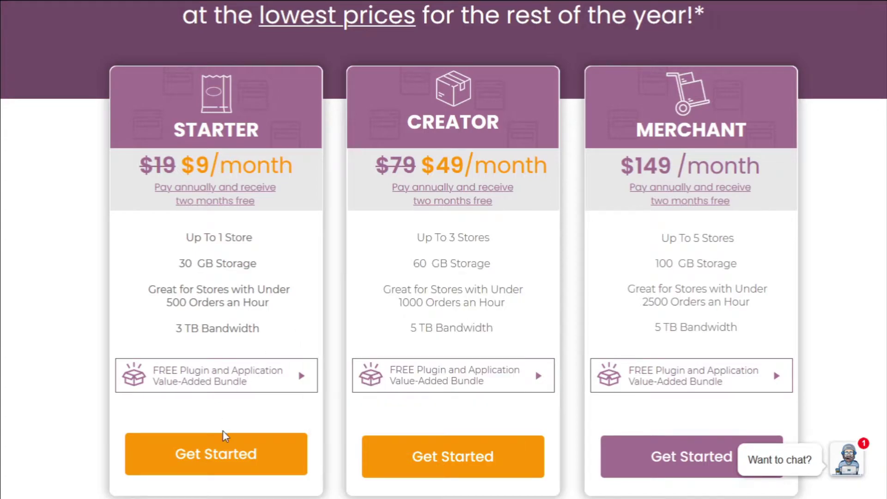
# Start an order for the Starter hosting plan and continue past the profile form to the plan details.
pyautogui.click(222, 453)
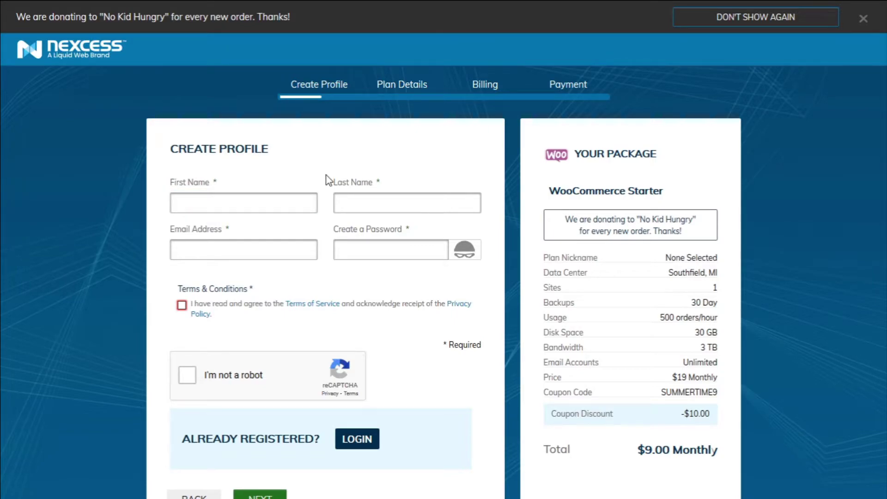
pyautogui.click(199, 208)
pyautogui.click(360, 210)
pyautogui.click(226, 247)
pyautogui.click(342, 254)
pyautogui.scroll(-2, 342, 254)
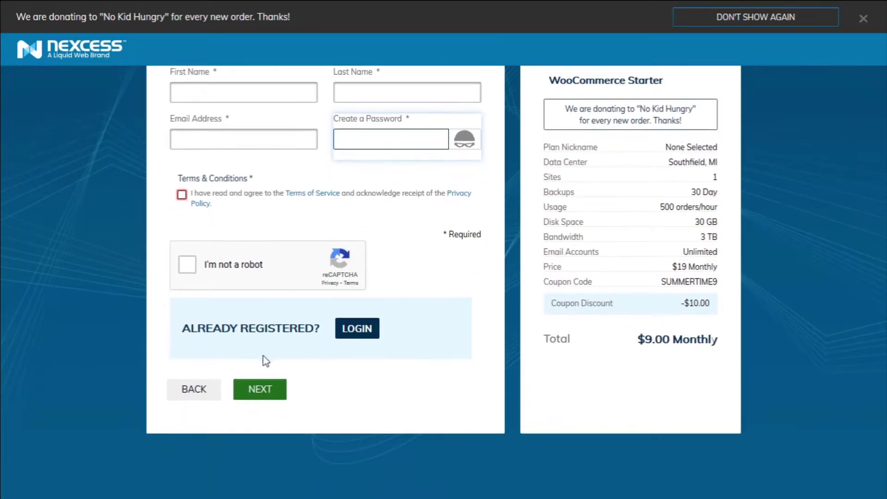
pyautogui.click(267, 389)
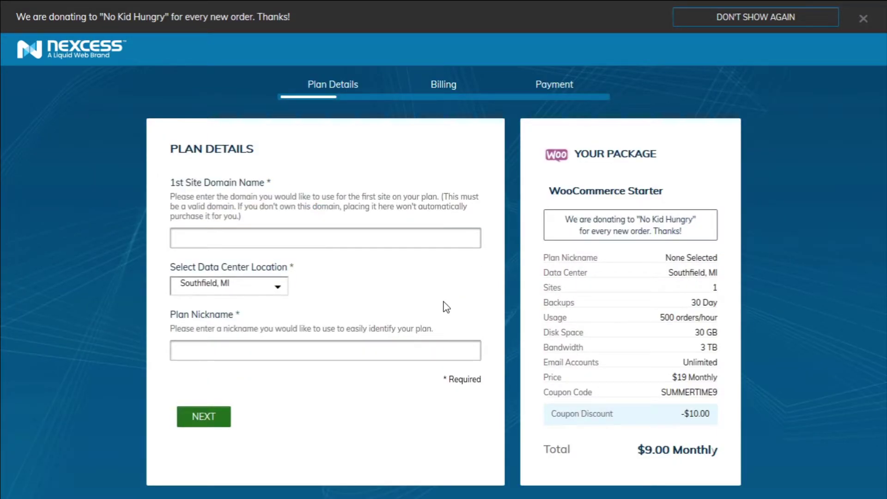
# Enter cryptonium.xyz as the first site domain, keep the Southfield, MI data center, nickname the plan Plan1 and continue.
pyautogui.click(219, 239)
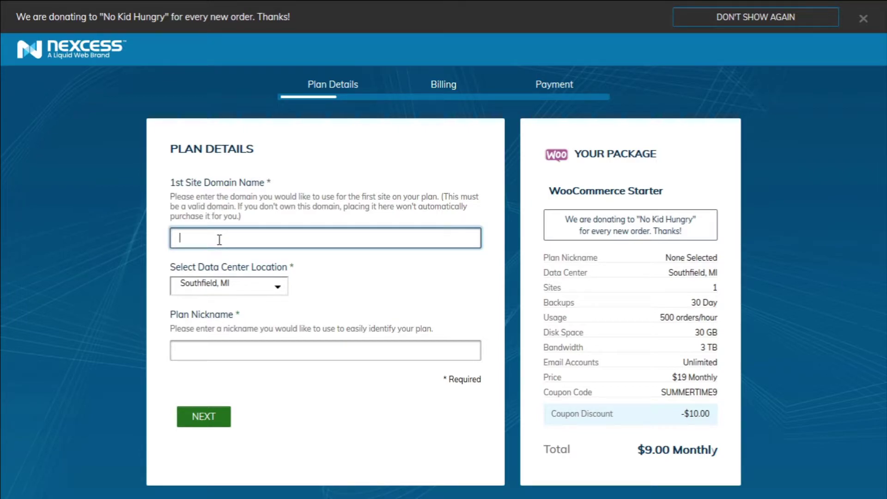
pyautogui.write('cryptonium.xyz')
pyautogui.click(237, 290)
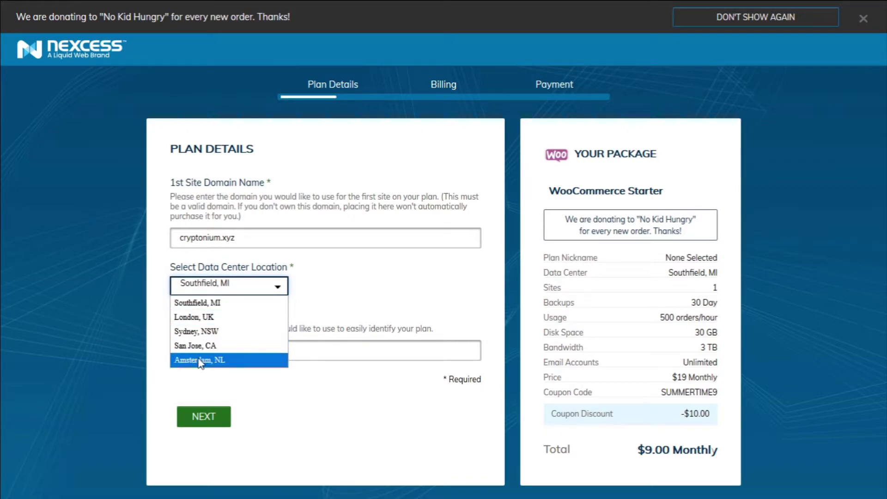
pyautogui.click(264, 287)
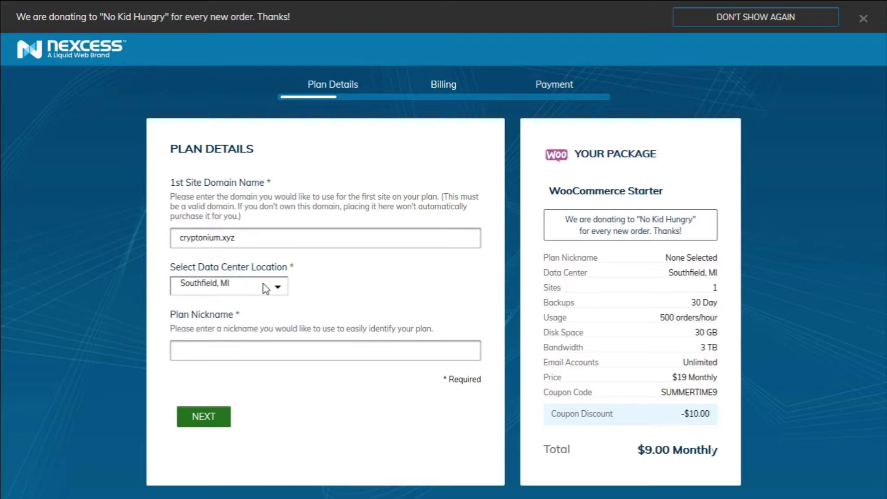
pyautogui.click(226, 355)
pyautogui.write('Plan1')
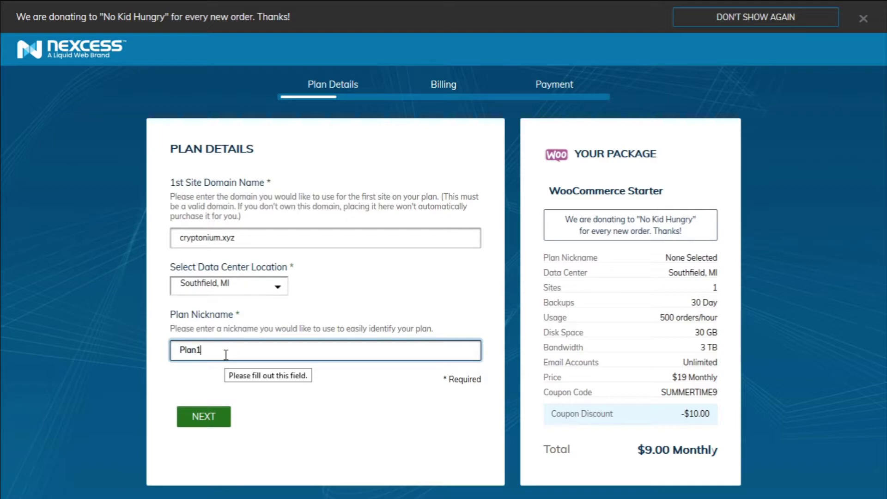
pyautogui.click(204, 417)
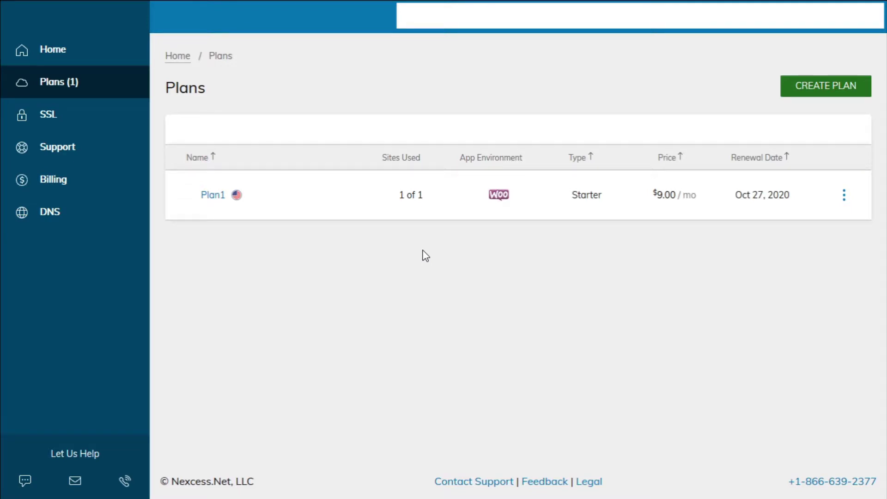
# Open Plan1 and copy the temporary domain name of its cryptonium.xyz site.
pyautogui.click(214, 196)
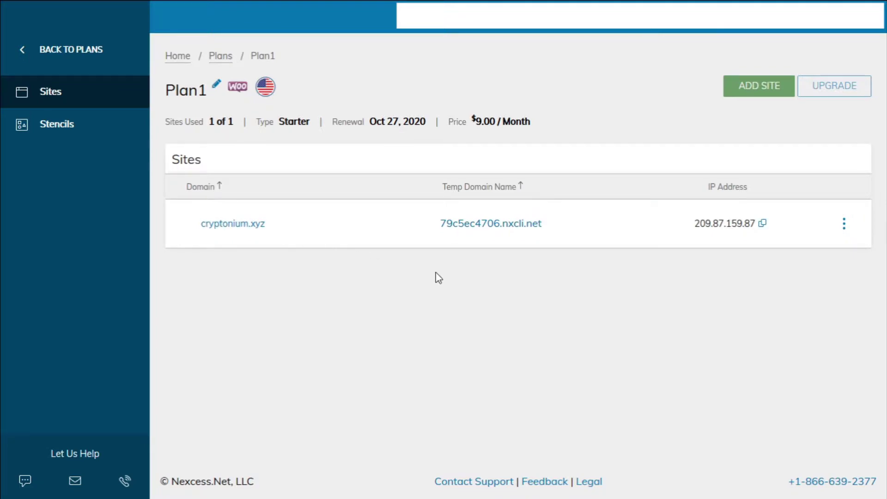
pyautogui.moveTo(553, 230); pyautogui.dragTo(443, 227)
pyautogui.hotkey('ctrl', 'c')
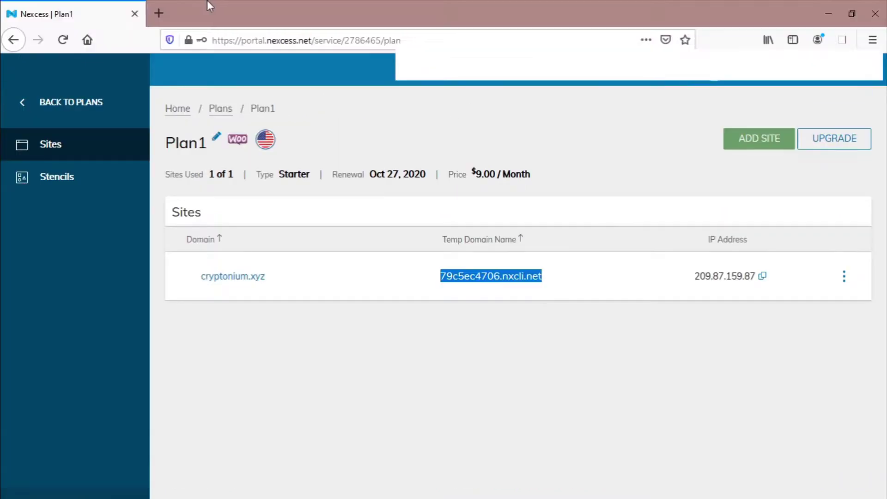
# Load the copied temporary domain in a new browser tab and view the site in full screen.
pyautogui.click(159, 14)
pyautogui.hotkey('ctrl', 'v')
pyautogui.press('Return')
pyautogui.press('F11')
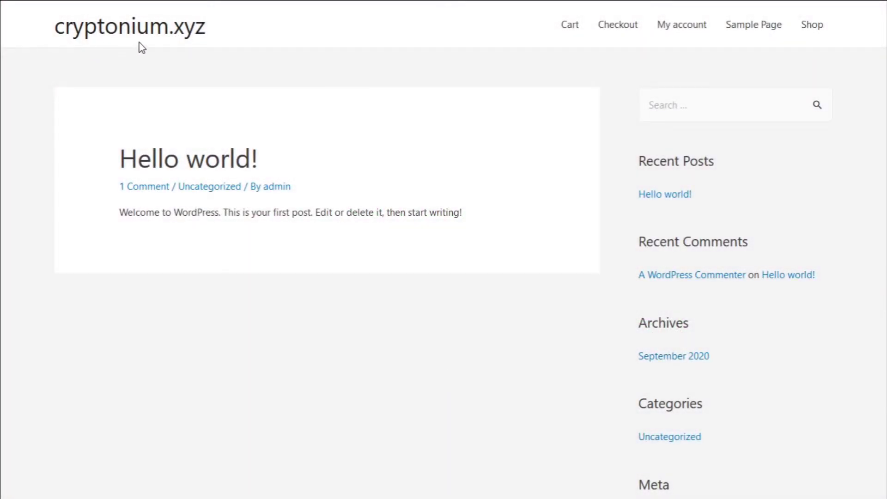
# Switch to the Namecheap domain list, open the management page of cryptonium.xyz and turn off its parking page.
pyautogui.moveTo(278, 1)
pyautogui.click(325, 6)
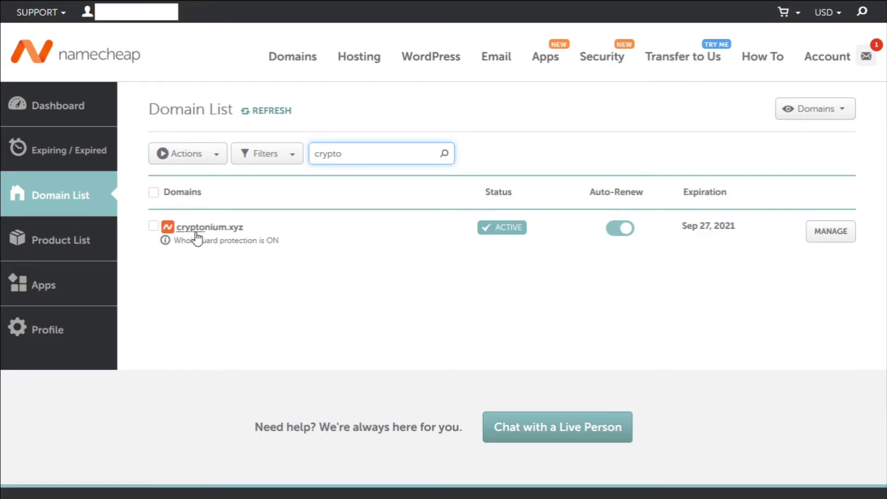
pyautogui.click(829, 239)
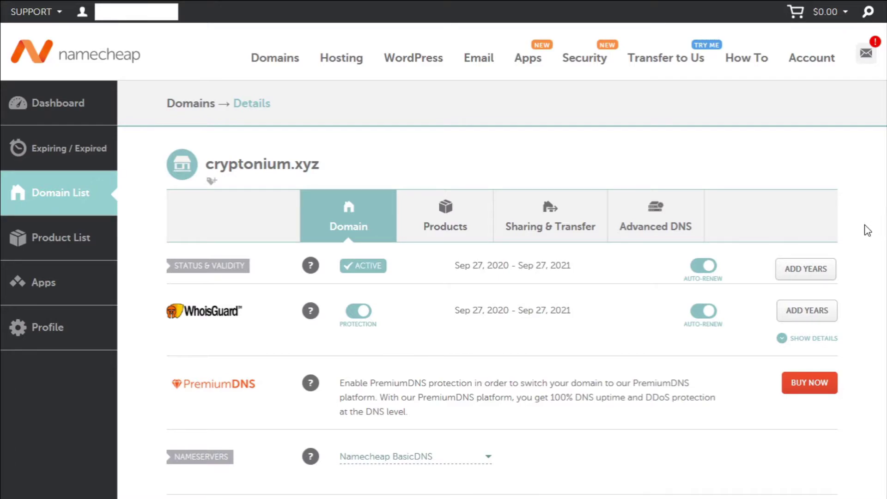
pyautogui.scroll(-4, 871, 243)
pyautogui.scroll(-9, 872, 244)
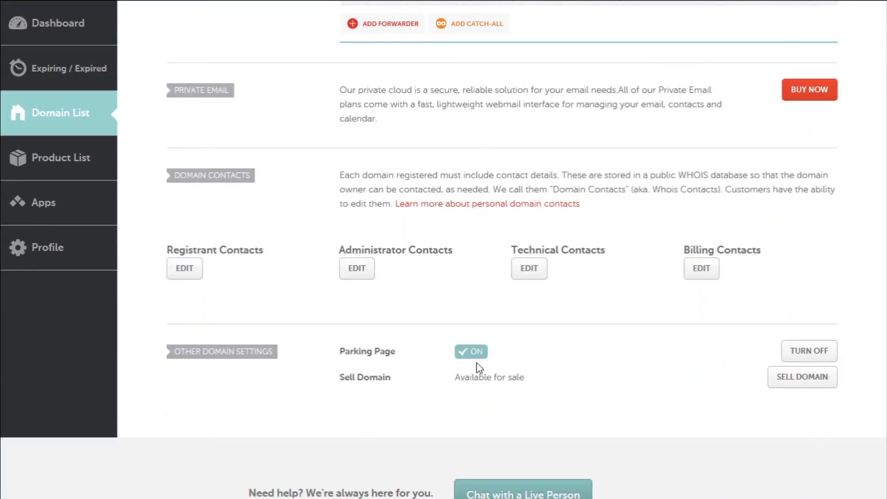
pyautogui.click(813, 358)
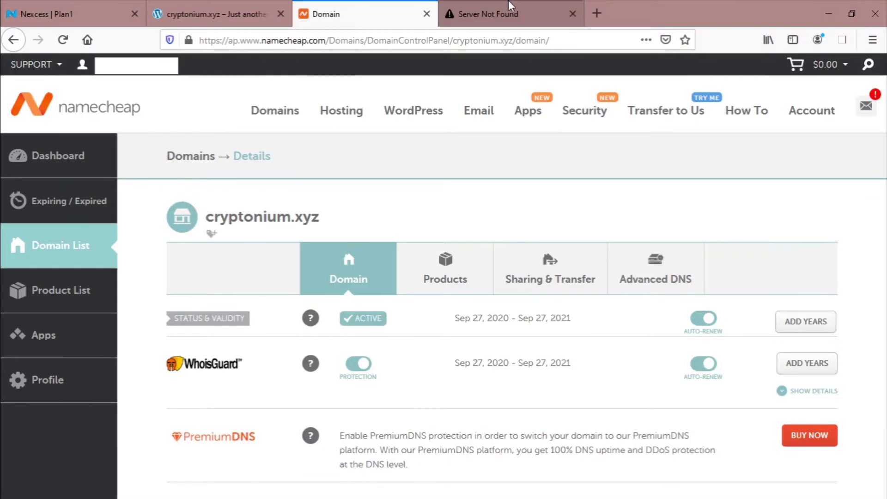
pyautogui.click(496, 7)
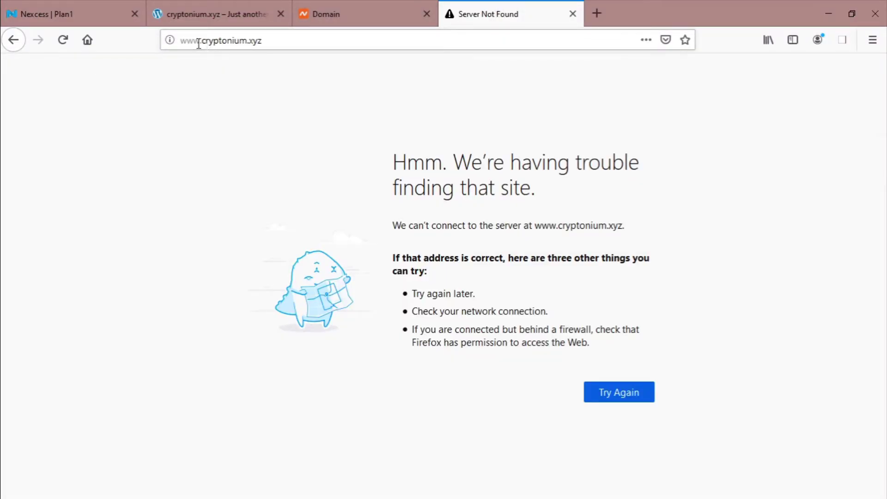
pyautogui.press('F11')
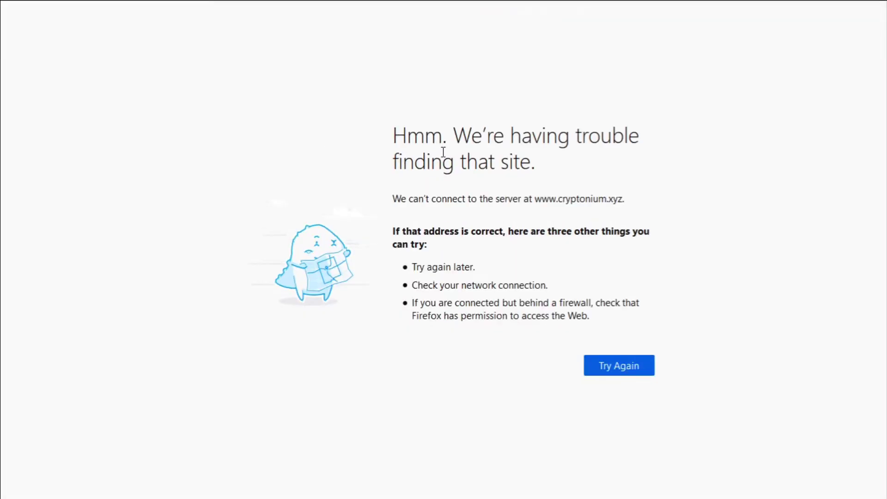
pyautogui.moveTo(503, 3)
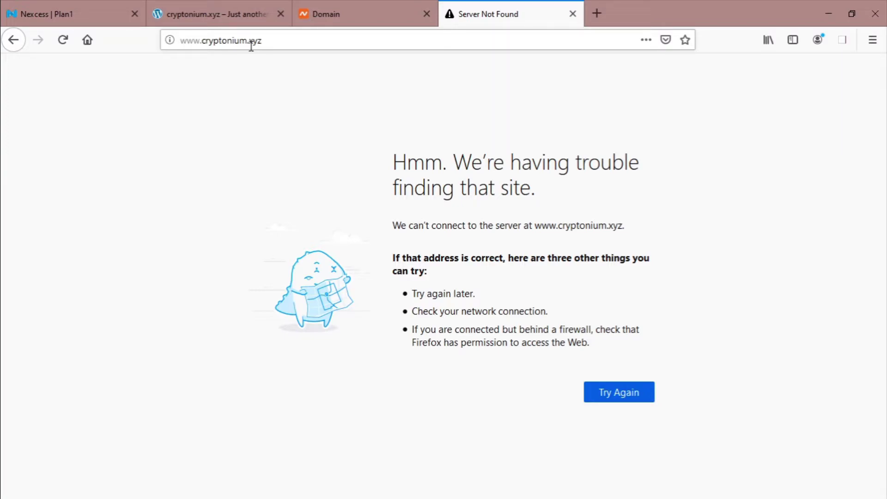
pyautogui.click(231, 22)
pyautogui.press('F11')
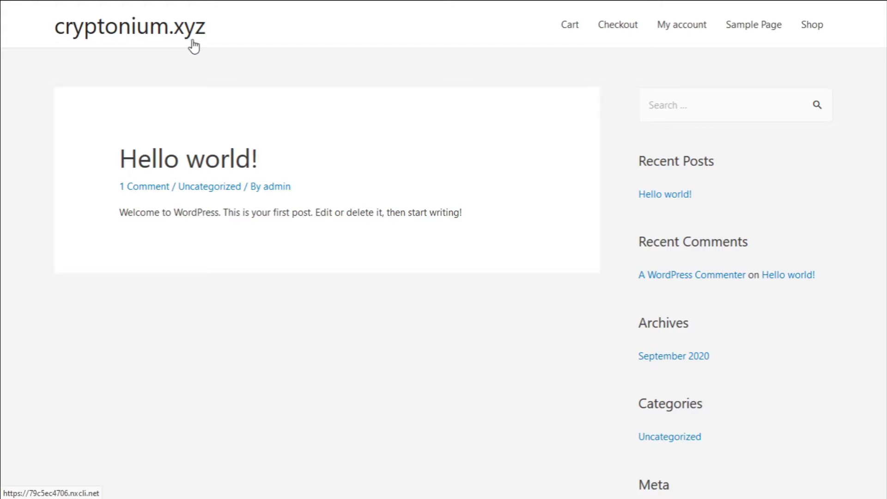
pyautogui.moveTo(278, 24)
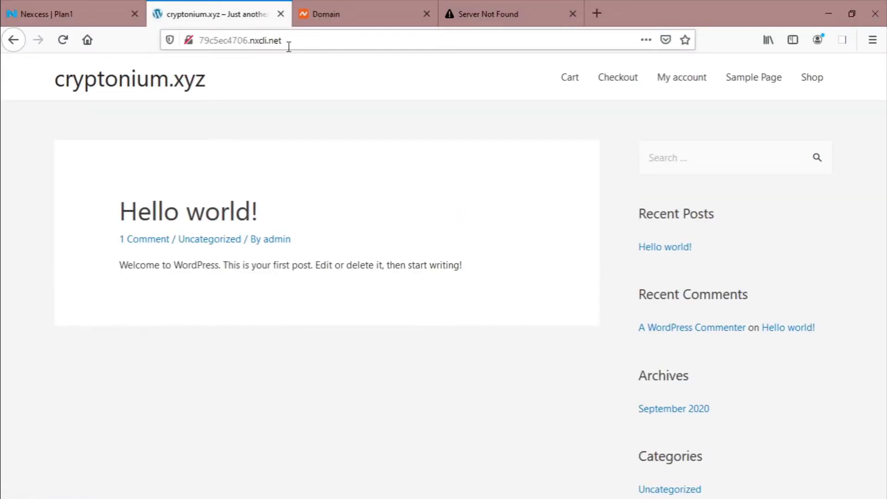
# Open the Advanced DNS settings of cryptonium.xyz at Namecheap and add a new host record of type A Record.
pyautogui.click(337, 15)
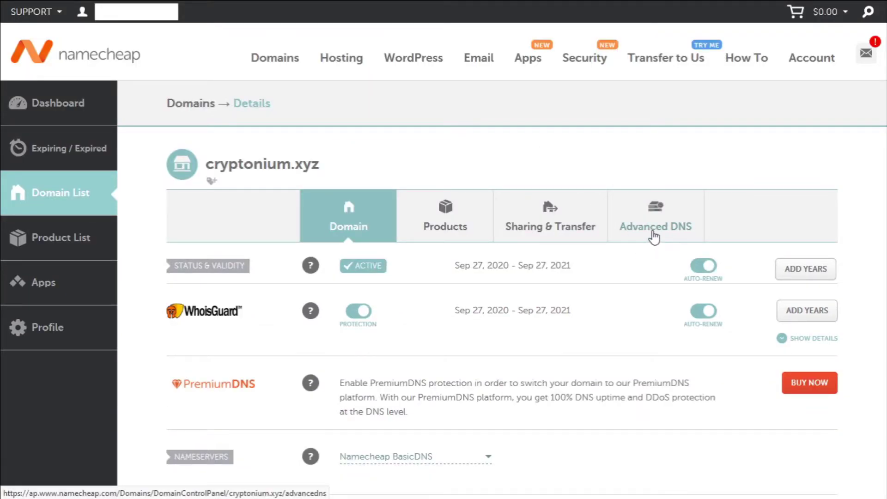
pyautogui.click(654, 235)
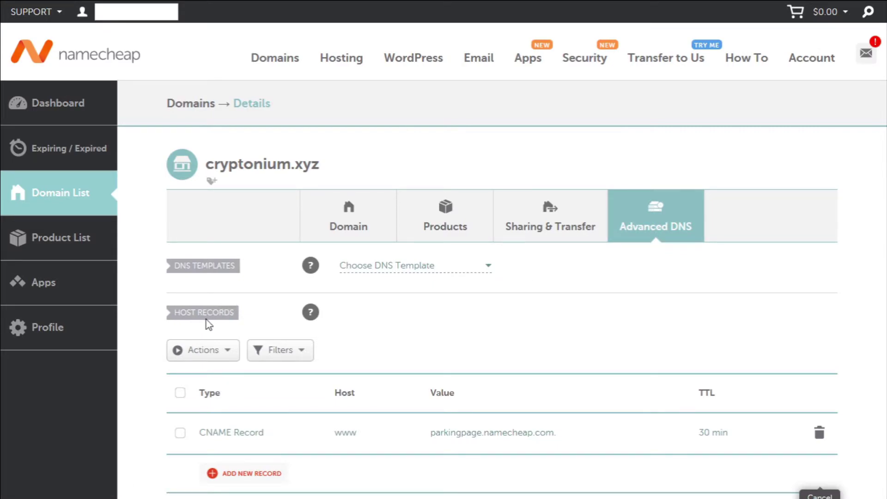
pyautogui.scroll(-2, 208, 328)
pyautogui.click(236, 364)
pyautogui.scroll(-3, 237, 359)
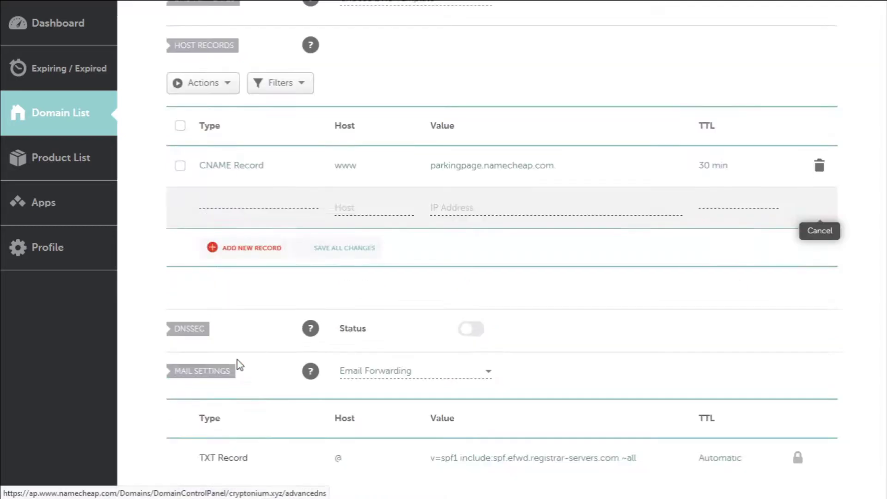
pyautogui.click(252, 207)
pyautogui.click(232, 226)
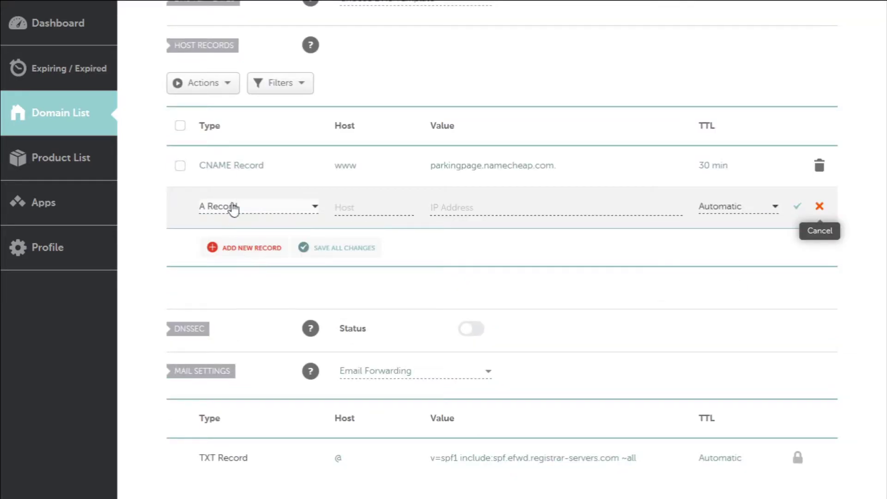
# Copy the IP address 209.87.159.87 of the site in Nexcess Plan1 and paste it as the new A record's value.
pyautogui.click(76, 4)
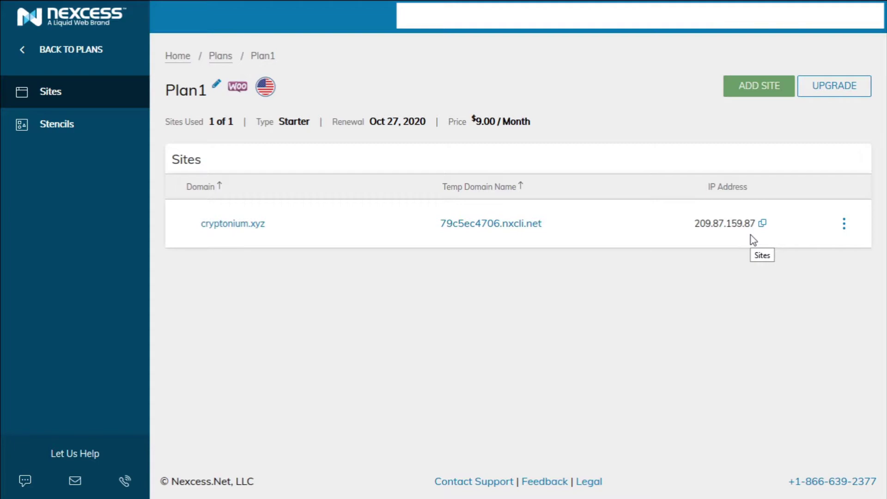
pyautogui.click(764, 225)
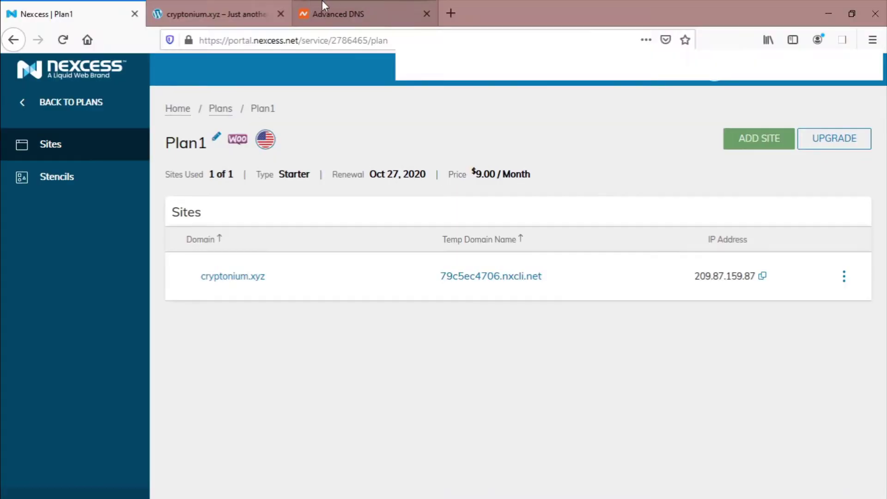
pyautogui.click(334, 12)
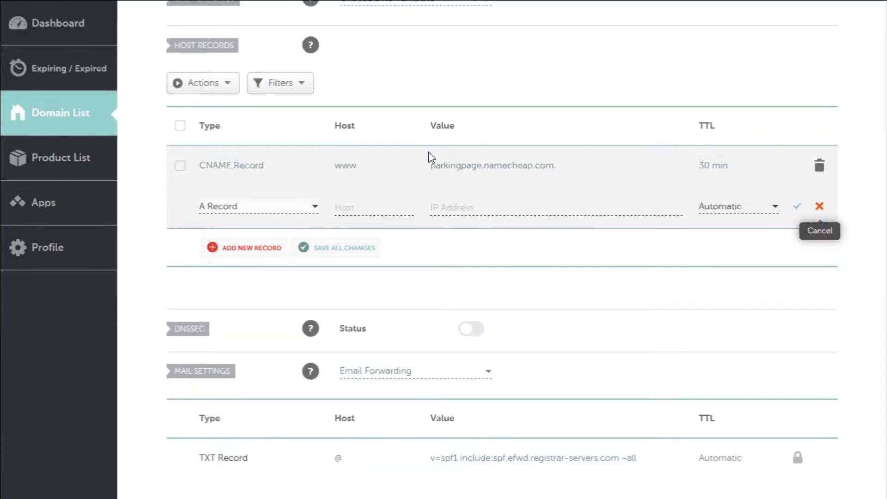
pyautogui.click(440, 208)
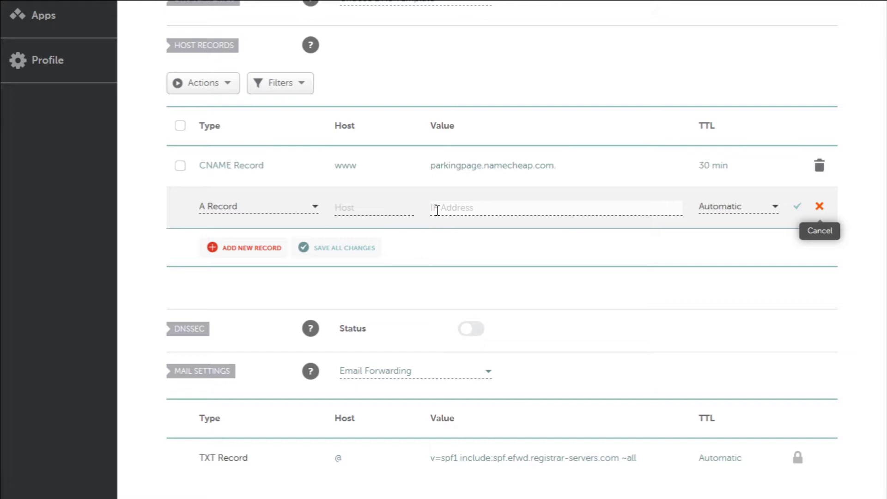
pyautogui.hotkey('ctrl', 'v')
# Copy the domain name cryptonium.xyz from the Nexcess Plan1 sites list and paste it as the A record's host in Namecheap.
pyautogui.click(381, 207)
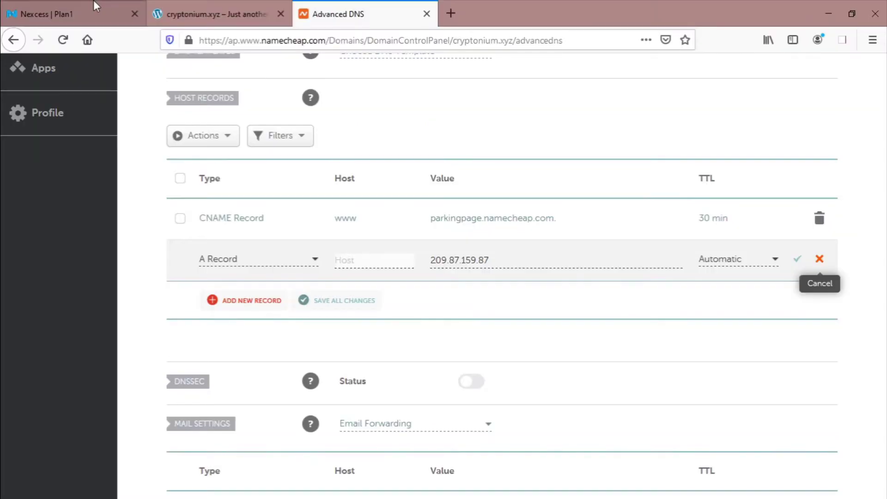
pyautogui.click(93, 6)
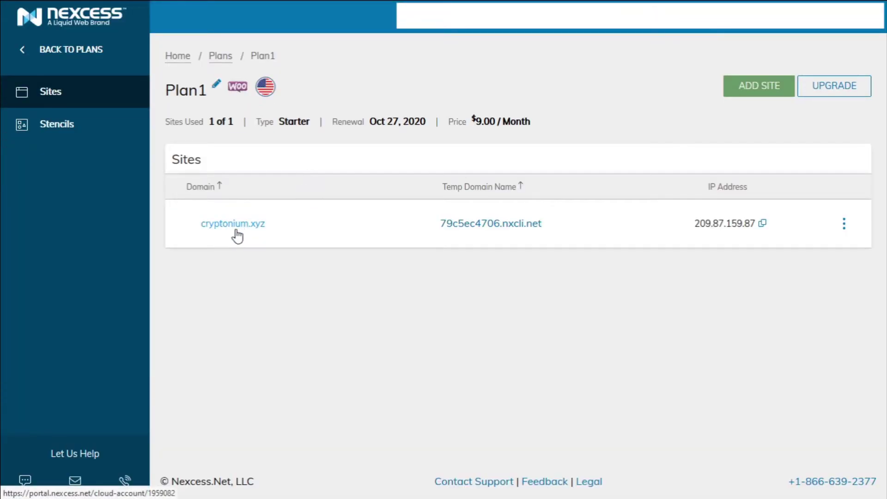
pyautogui.rightClick(241, 235)
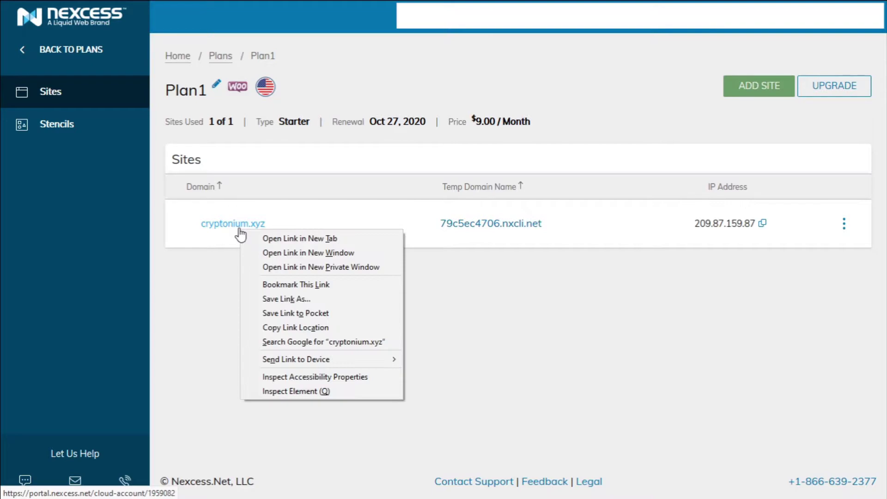
pyautogui.click(196, 233)
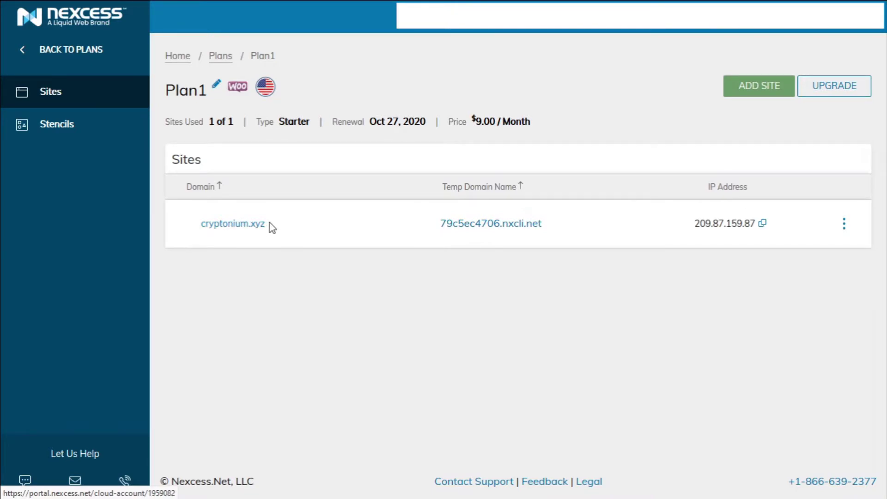
pyautogui.moveTo(268, 226); pyautogui.dragTo(204, 228)
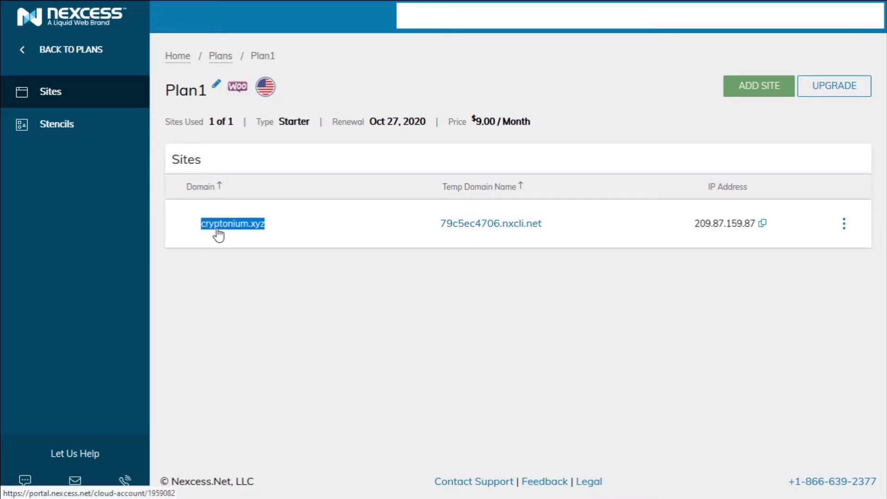
pyautogui.rightClick(220, 227)
pyautogui.click(253, 339)
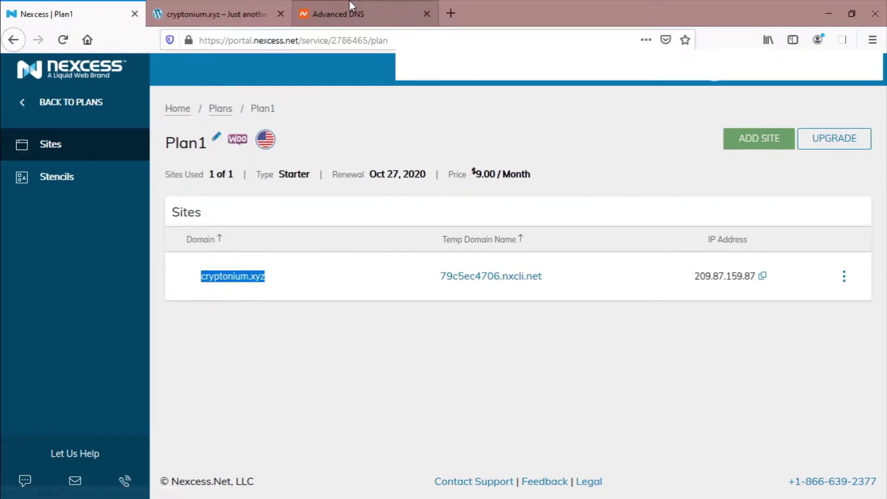
pyautogui.click(352, 12)
pyautogui.hotkey('ctrl', 'v')
# Set the new A record's TTL to 1 min and save the record.
pyautogui.click(712, 209)
pyautogui.scroll(-1, 728, 260)
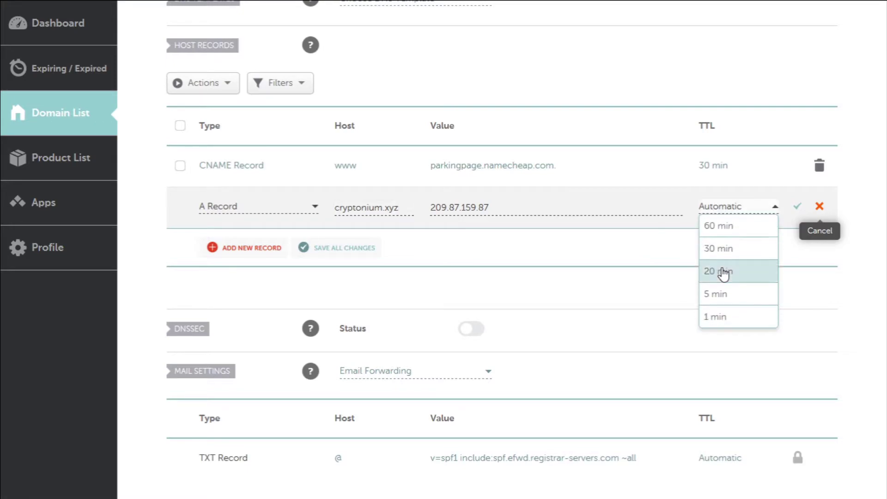
pyautogui.click(721, 321)
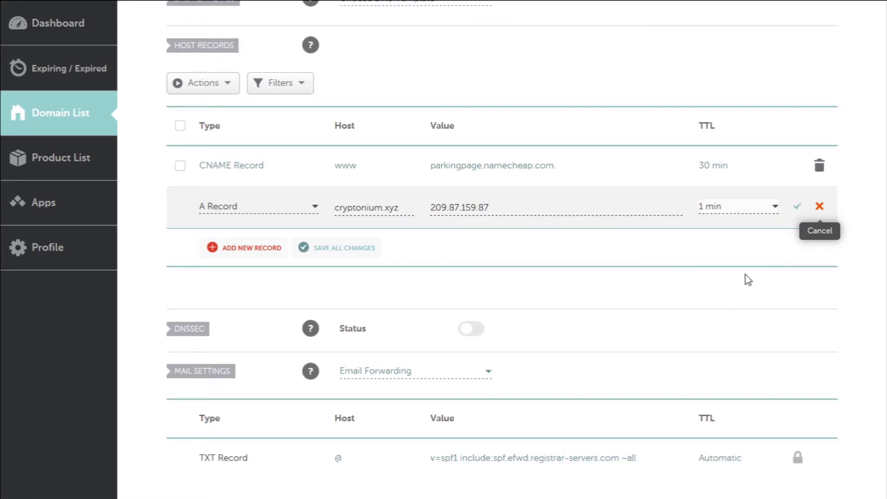
pyautogui.click(799, 210)
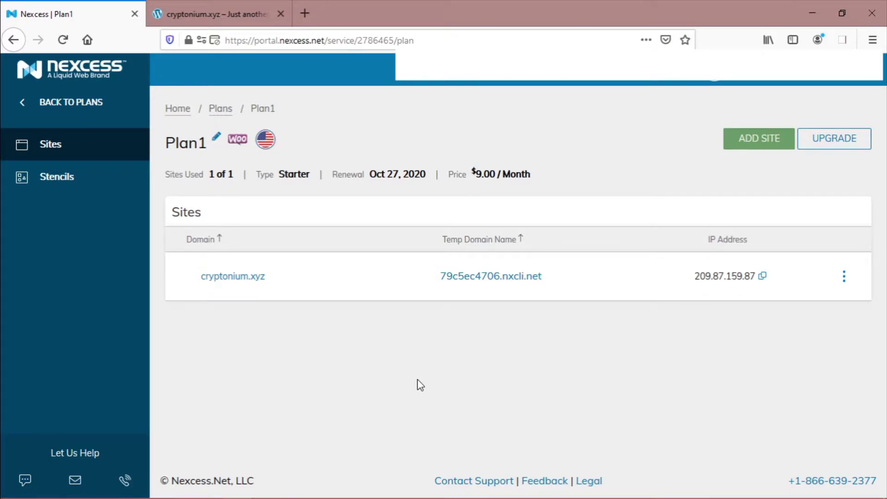
pyautogui.click(215, 9)
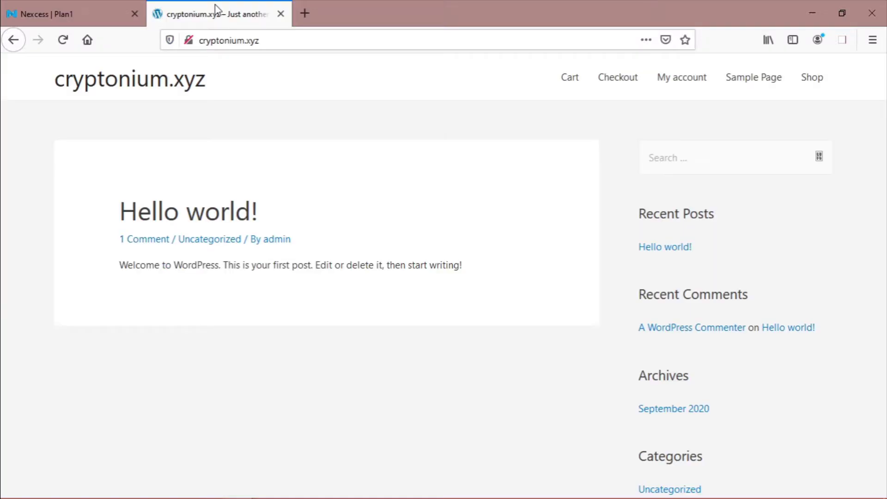
pyautogui.click(267, 44)
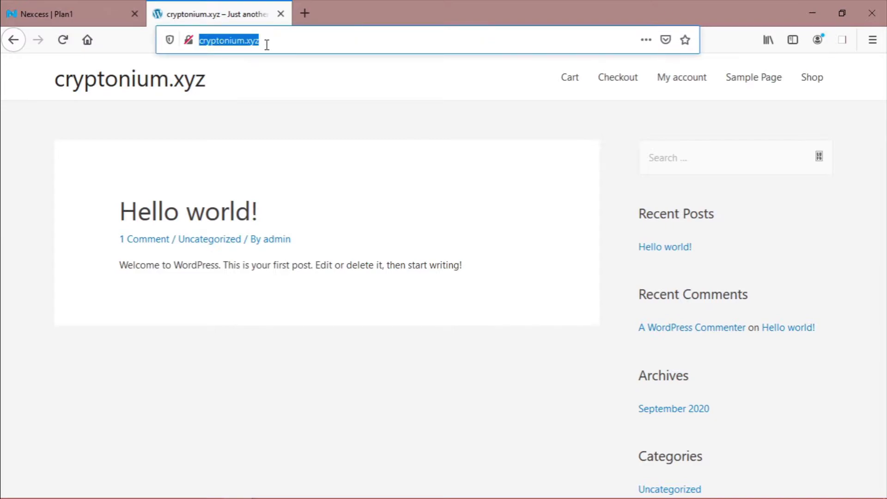
pyautogui.press('Return')
pyautogui.click(264, 44)
pyautogui.click(249, 90)
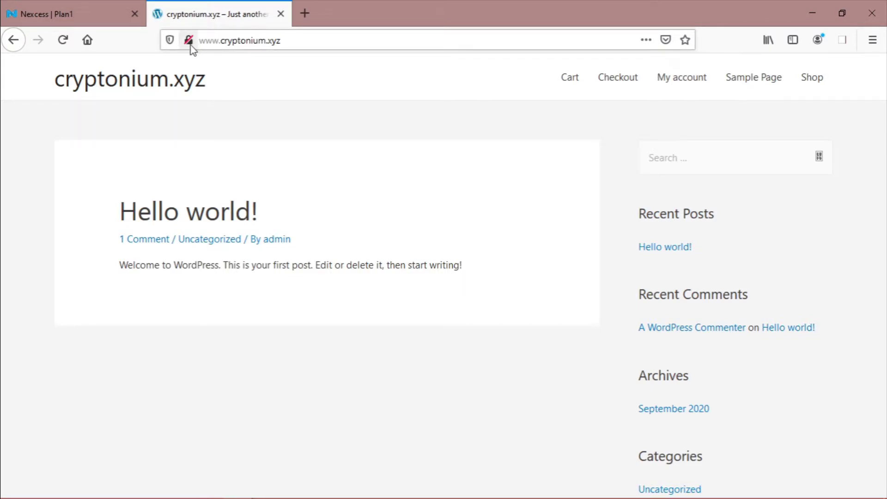
pyautogui.click(221, 45)
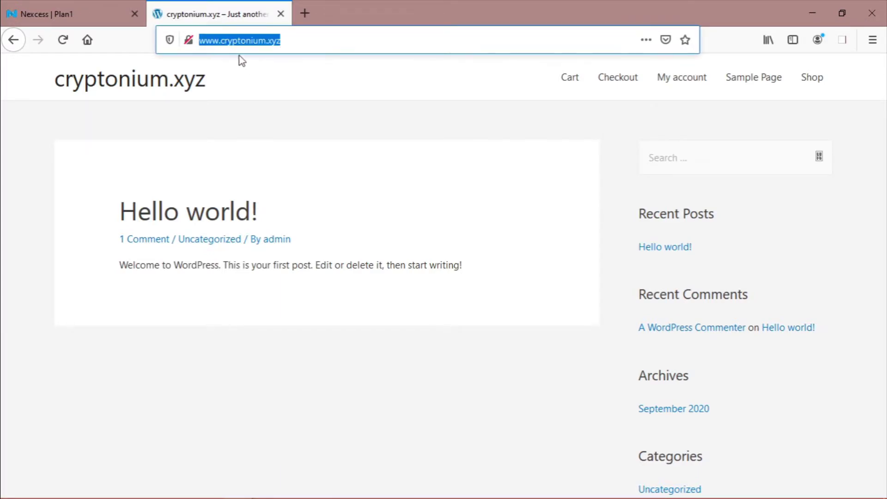
pyautogui.click(222, 44)
pyautogui.press('BackSpace')
pyautogui.press('BackSpace')
pyautogui.press('BackSpace')
pyautogui.press('BackSpace')
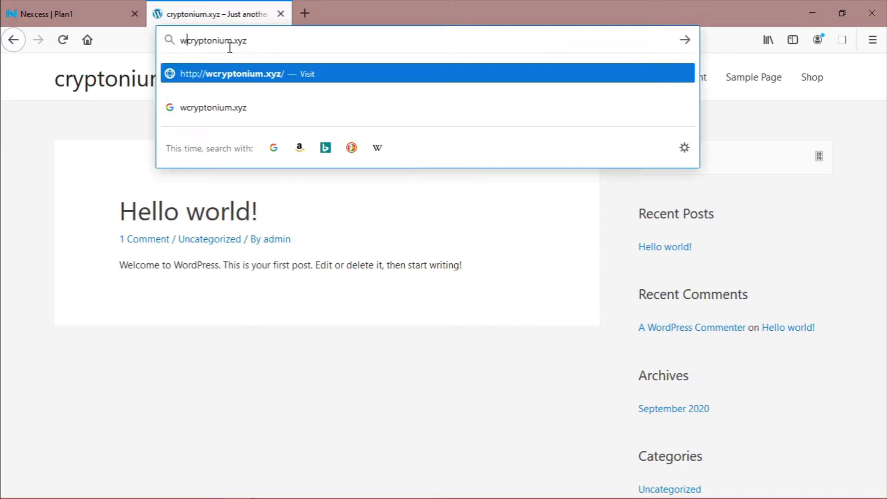
pyautogui.press('Return')
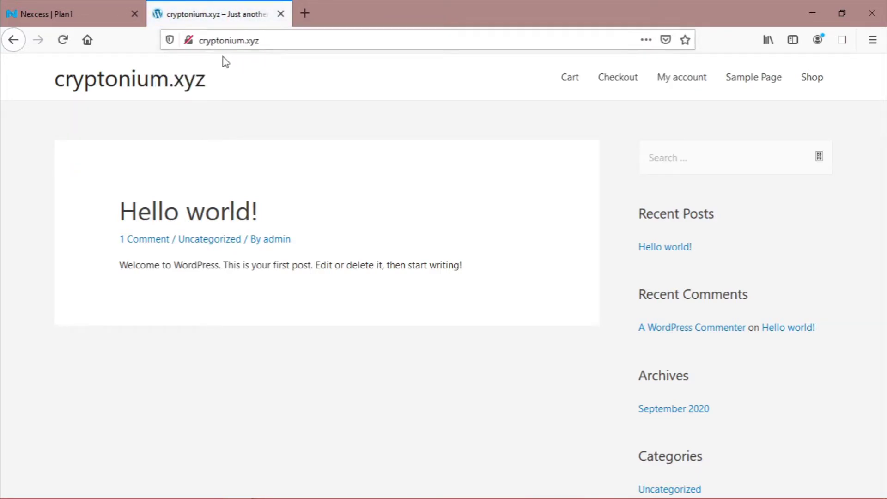
pyautogui.click(190, 43)
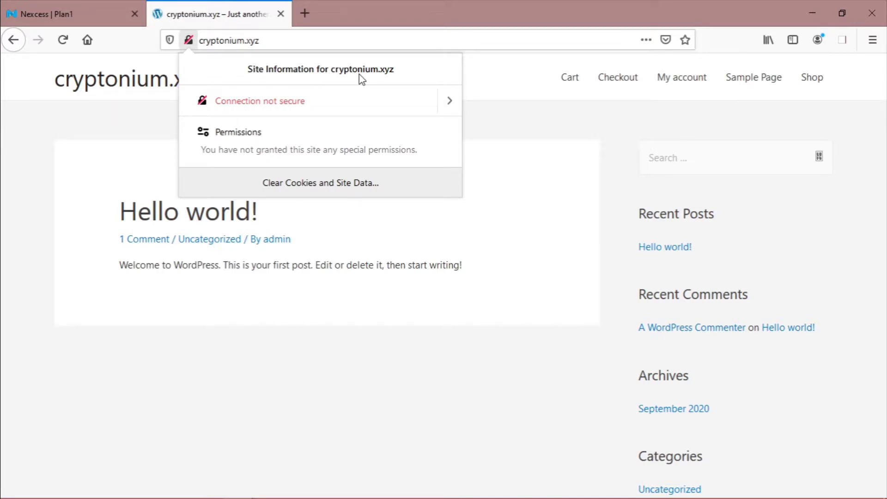
pyautogui.click(483, 83)
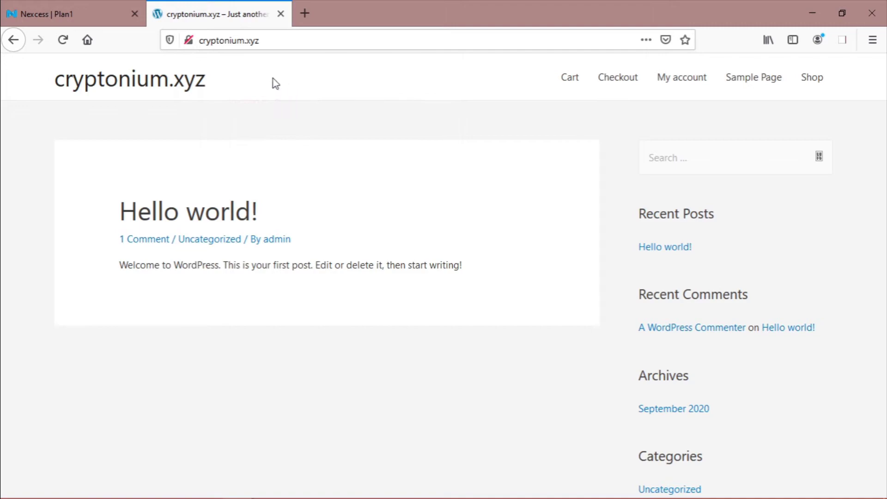
pyautogui.click(202, 41)
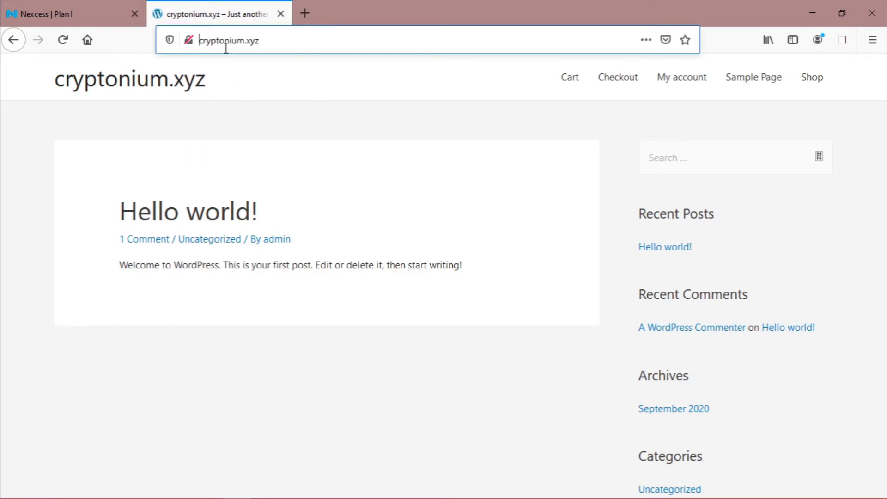
pyautogui.write('http')
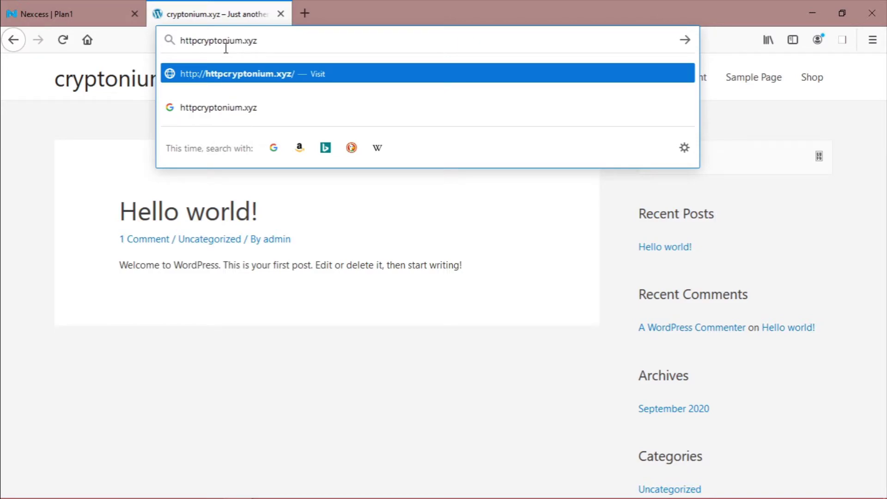
pyautogui.write('s://')
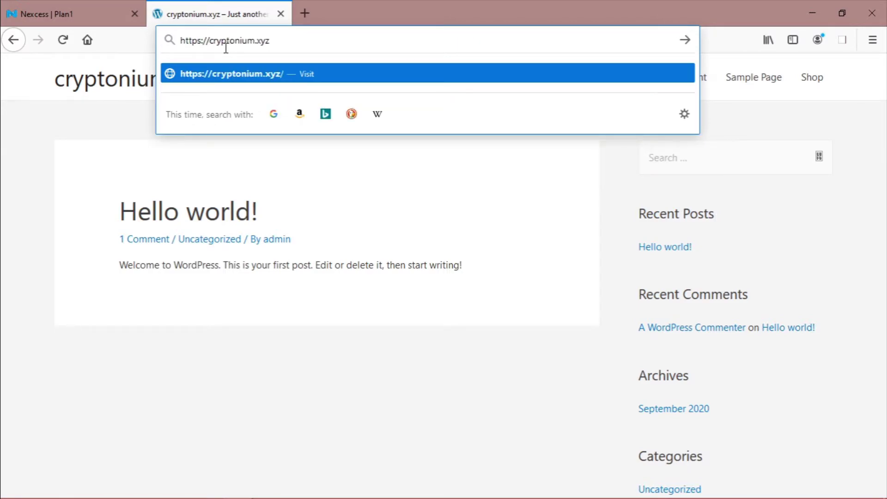
pyautogui.press('Right')
pyautogui.press('Right')
pyautogui.press('Right')
pyautogui.press('Right')
pyautogui.press('Right')
pyautogui.press('Right')
pyautogui.press('Right')
pyautogui.press('Right')
pyautogui.press('Right')
pyautogui.press('Right')
pyautogui.press('Return')
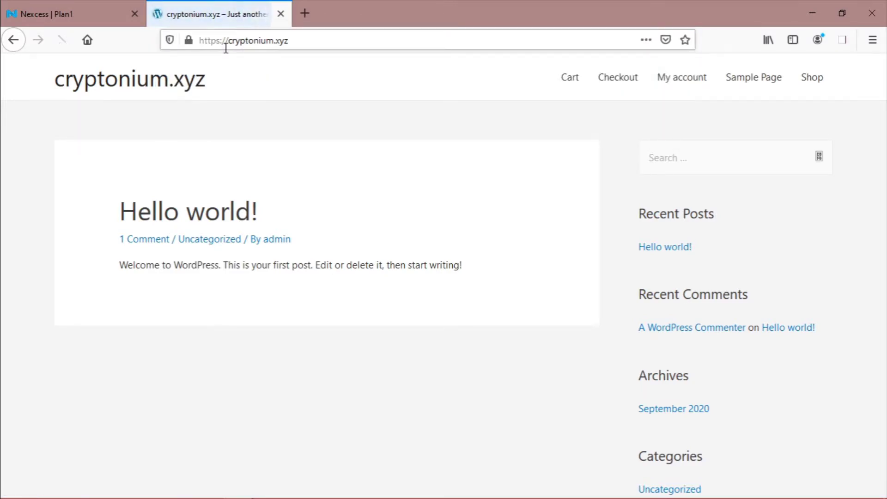
# Inspect the connection security details of the HTTPS site, including who verified its certificate.
pyautogui.click(188, 40)
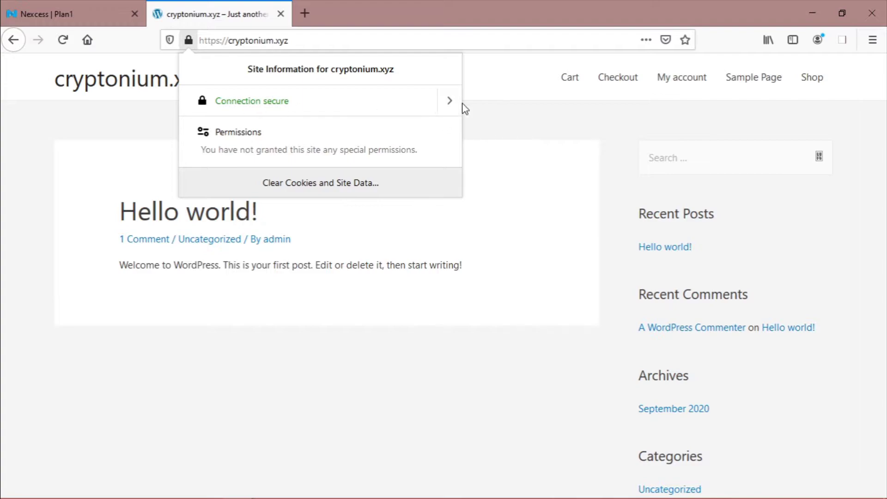
pyautogui.click(450, 102)
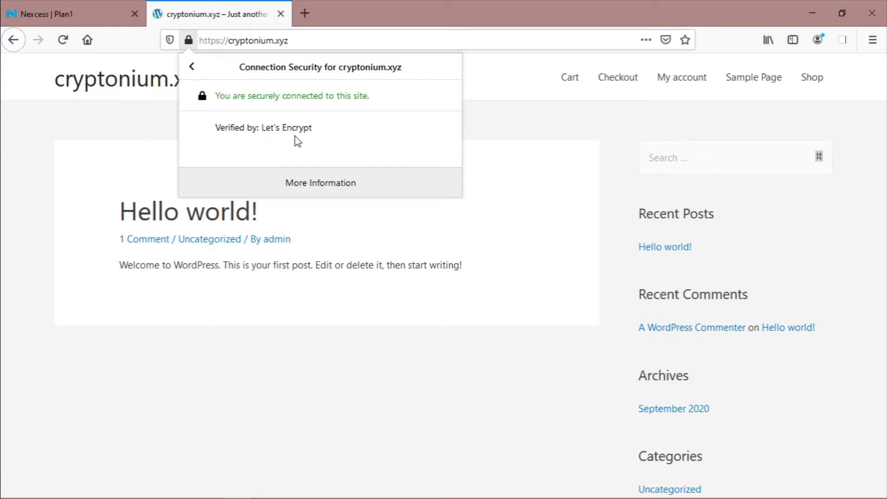
pyautogui.click(486, 115)
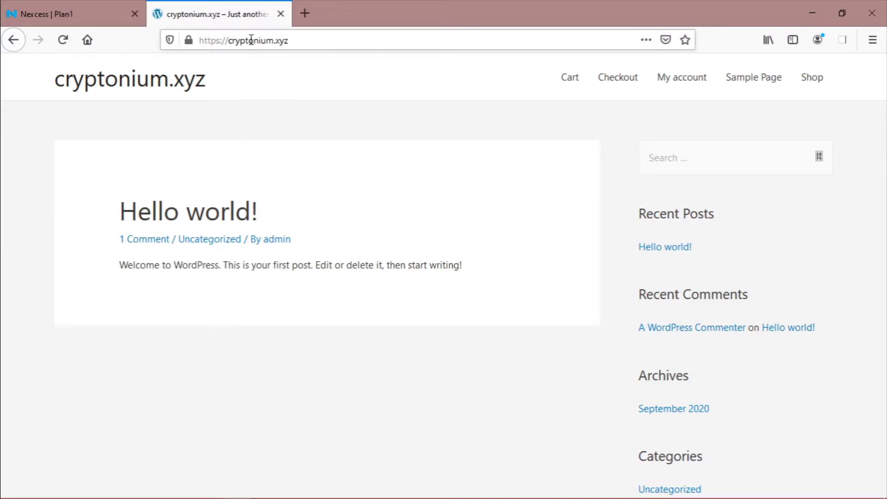
pyautogui.click(231, 42)
pyautogui.press('Home')
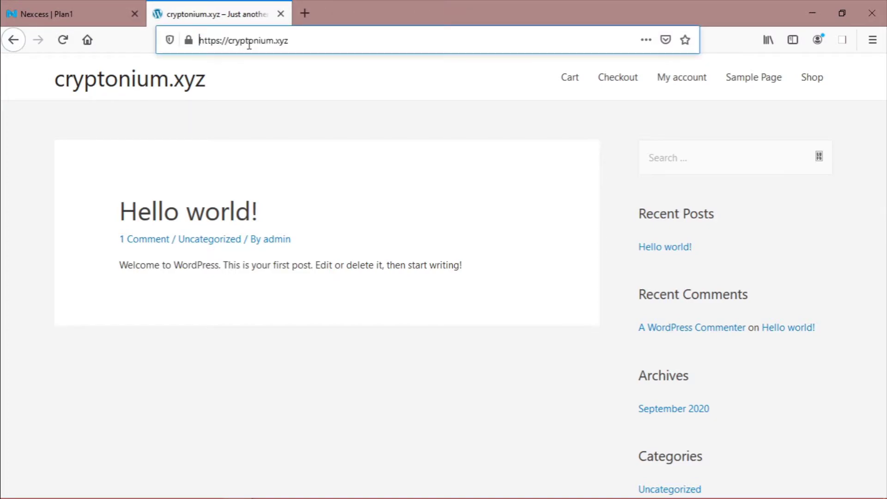
pyautogui.press('Right')
pyautogui.press('Right')
pyautogui.press('Right')
pyautogui.press('BackSpace')
pyautogui.press('BackSpace')
pyautogui.press('BackSpace')
pyautogui.press('BackSpace')
pyautogui.press('BackSpace')
pyautogui.press('BackSpace')
pyautogui.press('BackSpace')
pyautogui.press('BackSpace')
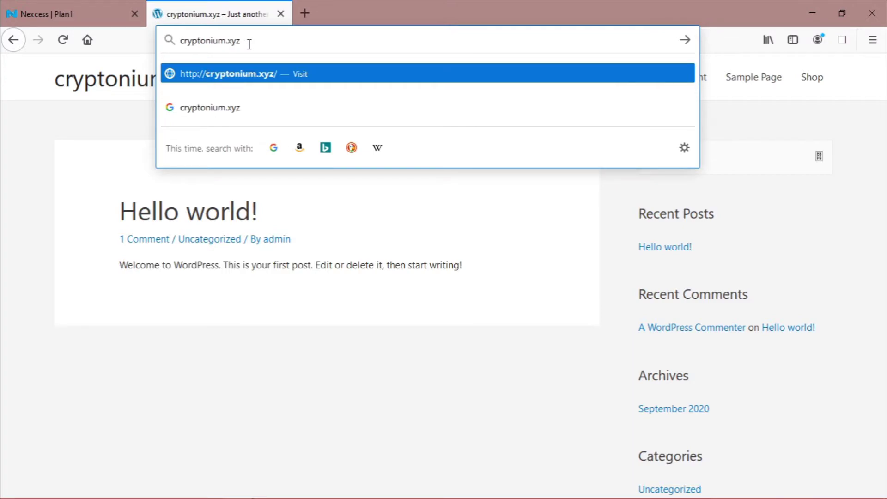
pyautogui.press('Return')
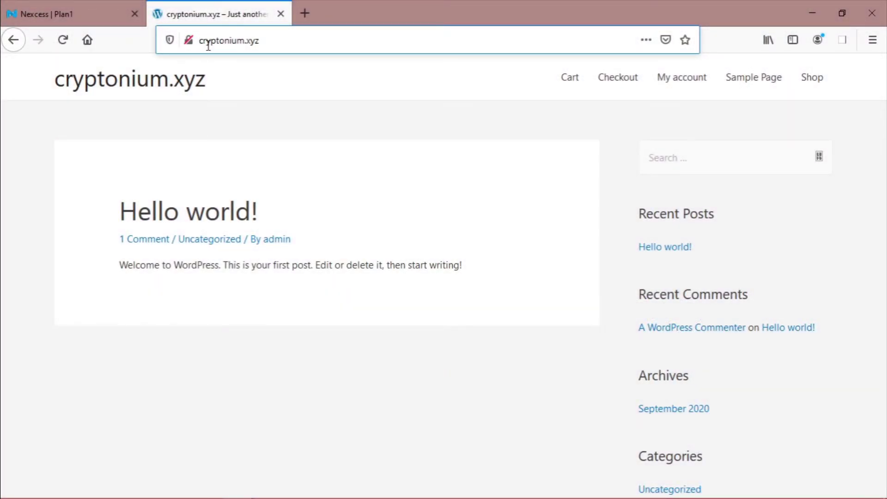
pyautogui.press('Return')
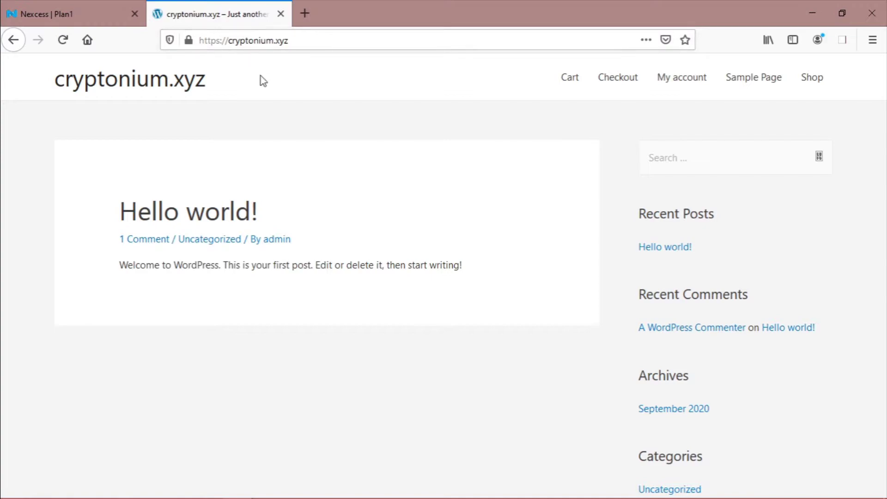
# Open cryptonium.xyz from the Nexcess Plan1 sites list and go to its FTP / SSL access details.
pyautogui.hotkey('alt', 'Tab')
pyautogui.hotkey('alt', 'Tab')
pyautogui.click(64, 7)
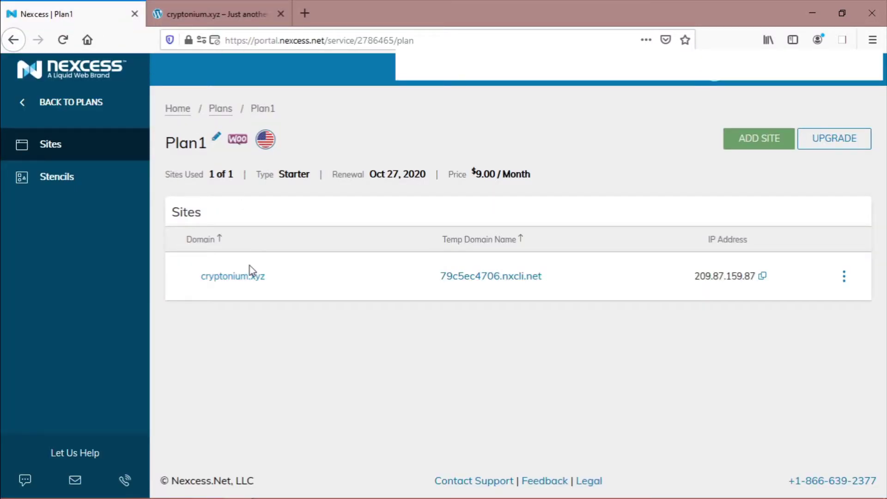
pyautogui.click(240, 278)
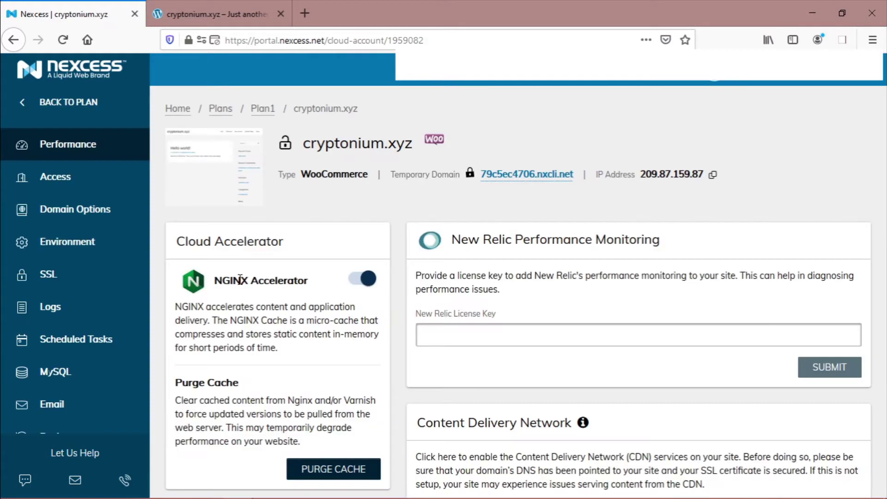
pyautogui.click(69, 187)
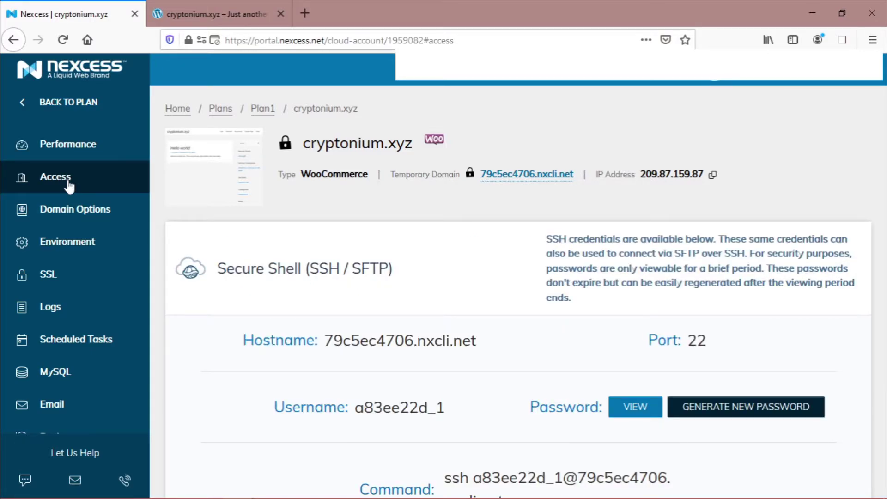
pyautogui.scroll(-5, 372, 226)
pyautogui.scroll(-2, 374, 226)
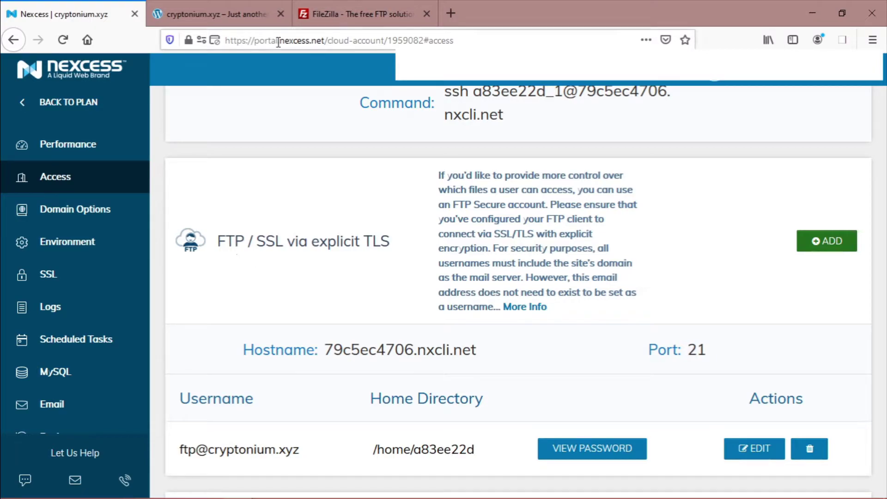
# View the FileZilla project website, switch to the FileZilla client and set the connection port to 21.
pyautogui.click(367, 16)
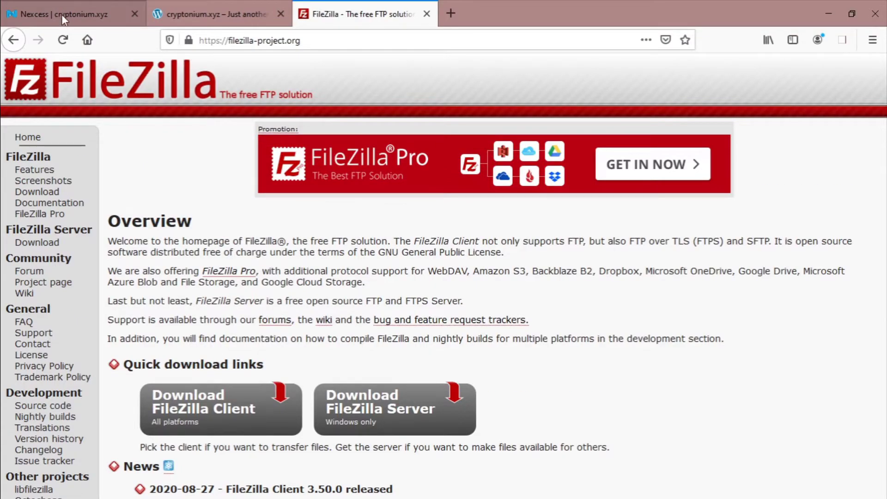
pyautogui.click(62, 14)
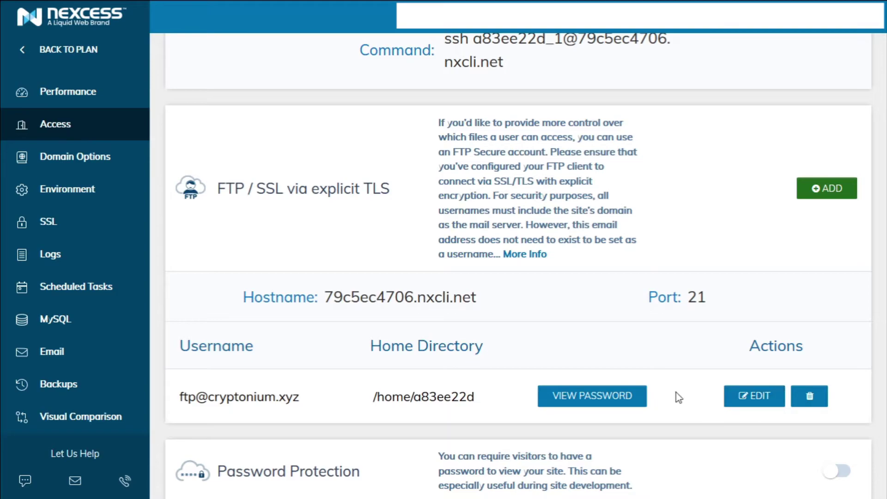
pyautogui.hotkey('alt', 'Tab')
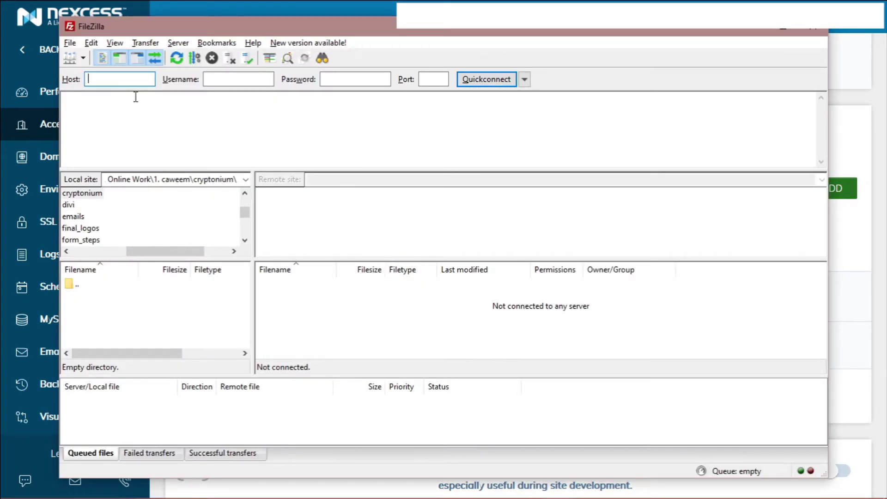
pyautogui.click(250, 82)
pyautogui.click(324, 81)
pyautogui.click(423, 80)
pyautogui.write('21')
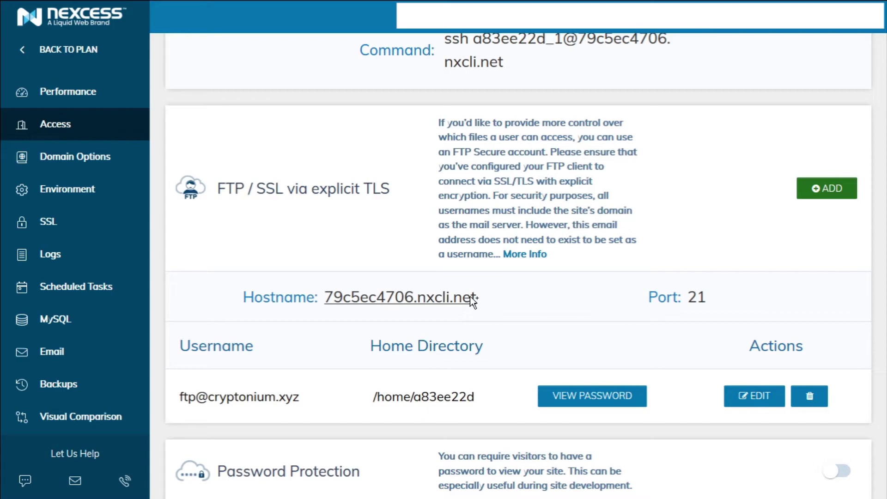
# Copy the FTP hostname 79c5ec4706.nxcli.net from Nexcess and paste it as the host in FileZilla.
pyautogui.click(438, 305)
pyautogui.hotkey('alt', 'Tab')
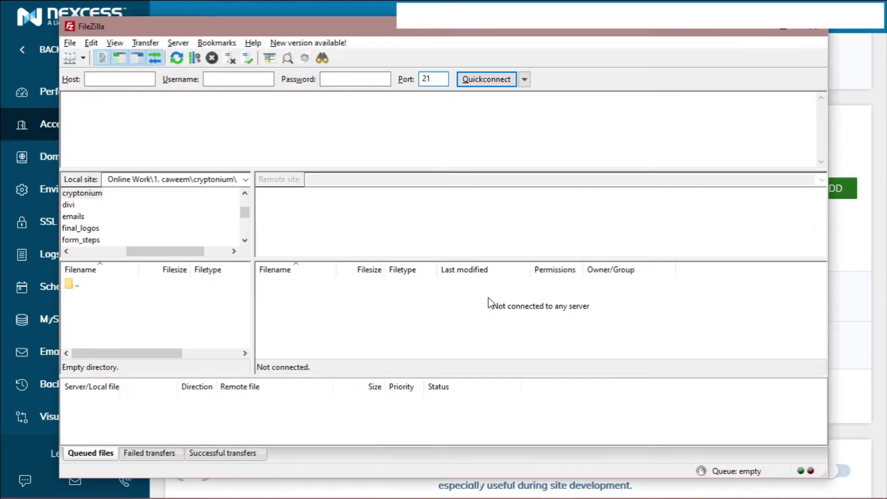
pyautogui.click(119, 79)
pyautogui.hotkey('ctrl', 'v')
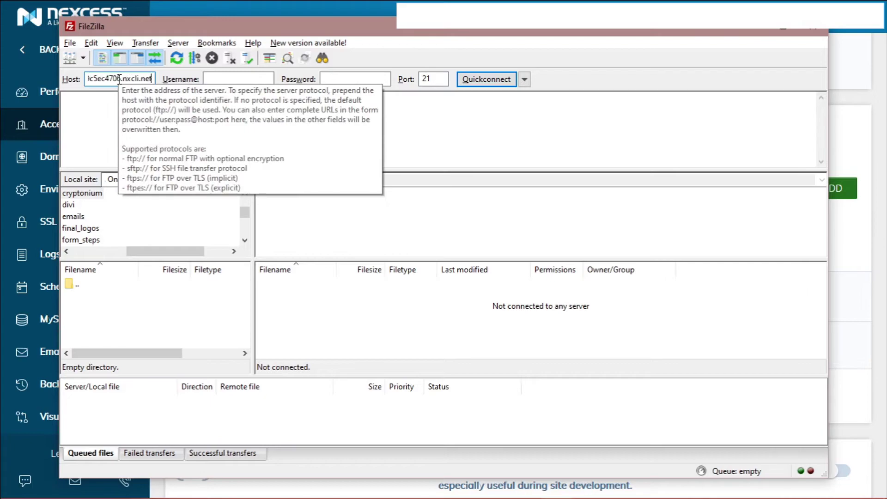
# Copy the FTP account's username from the Nexcess access page and paste it as the username in FileZilla.
pyautogui.click(228, 81)
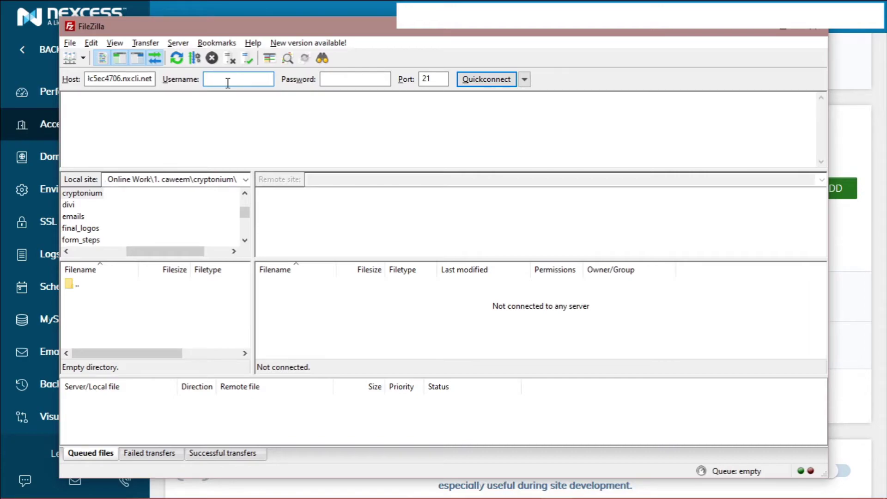
pyautogui.hotkey('alt', 'Tab')
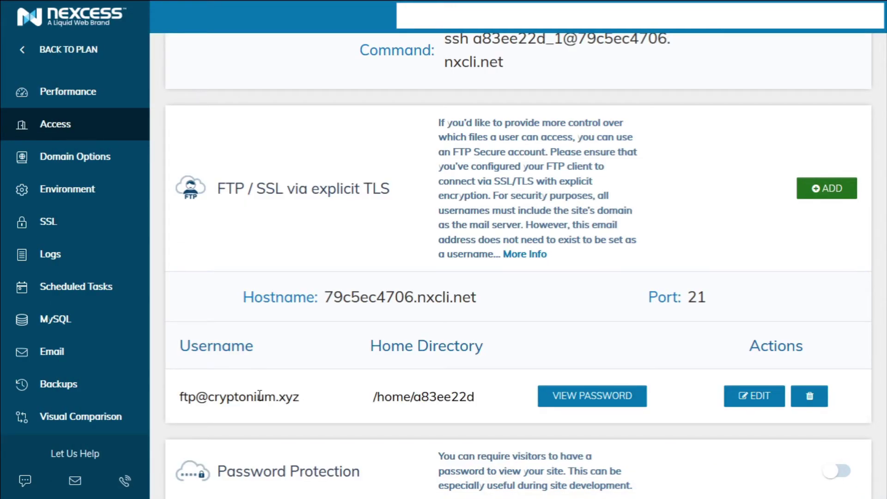
pyautogui.moveTo(266, 397); pyautogui.dragTo(178, 400)
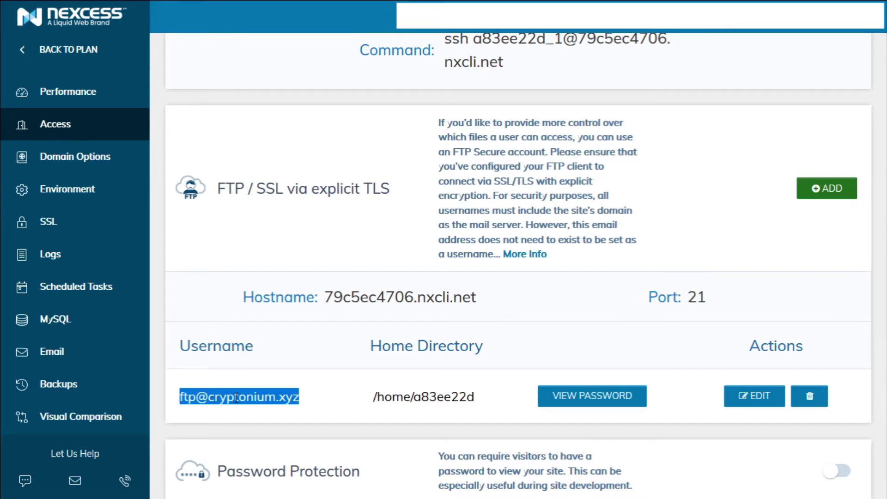
pyautogui.hotkey('alt', 'Tab')
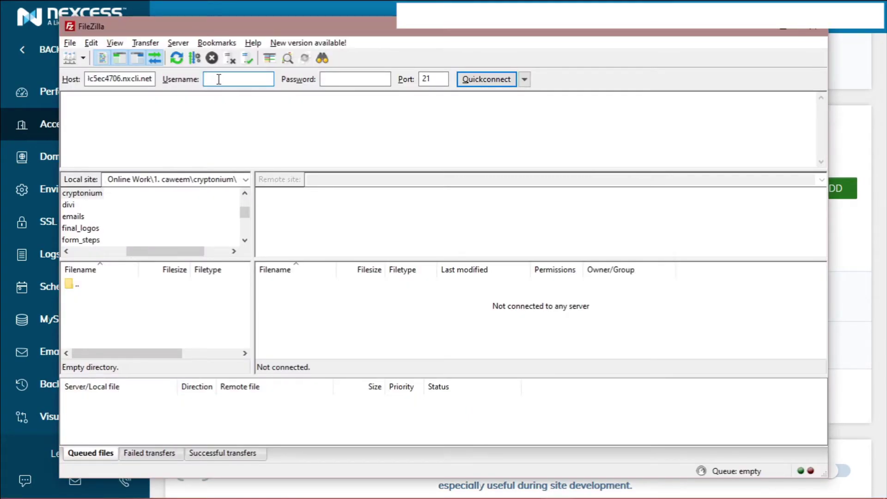
pyautogui.hotkey('ctrl', 'v')
# Generate and submit a new password for the FTP user in Nexcess, and decline saving it in the browser.
pyautogui.click(340, 81)
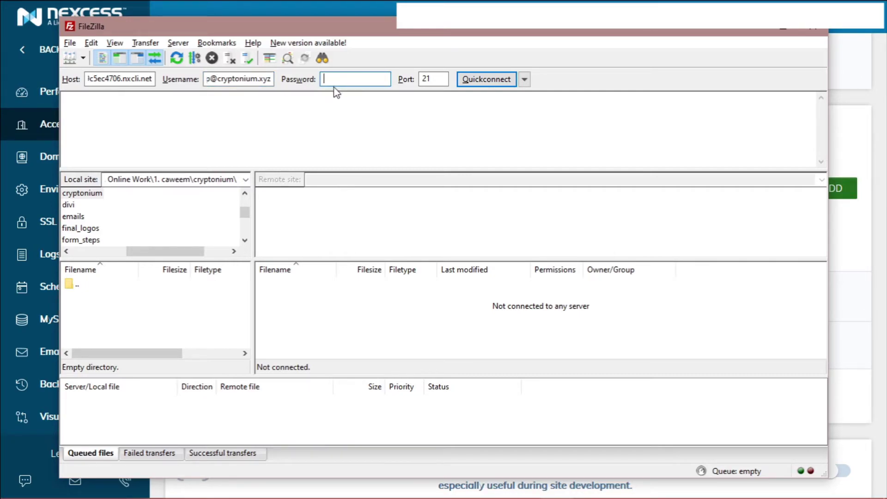
pyautogui.hotkey('alt', 'Tab')
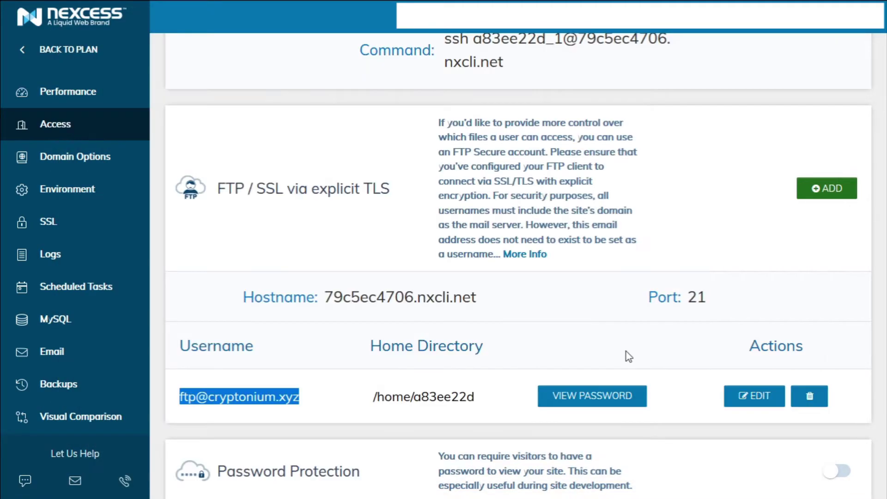
pyautogui.click(741, 400)
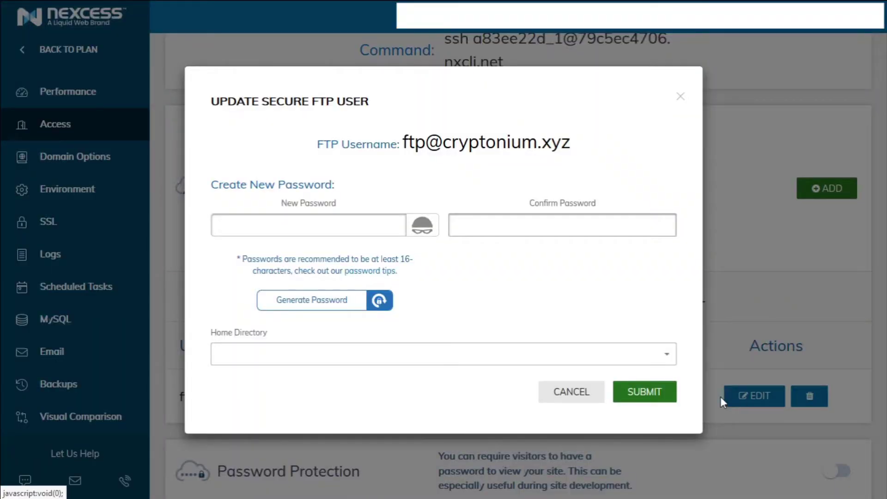
pyautogui.click(379, 303)
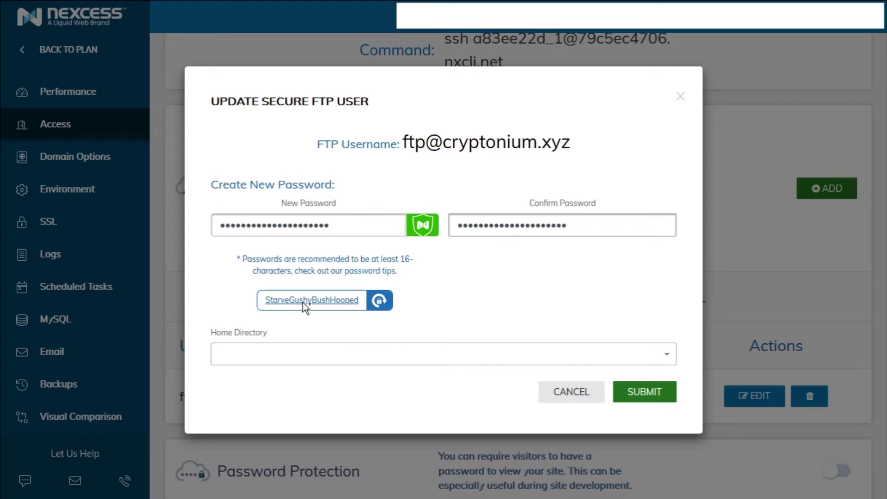
pyautogui.click(643, 396)
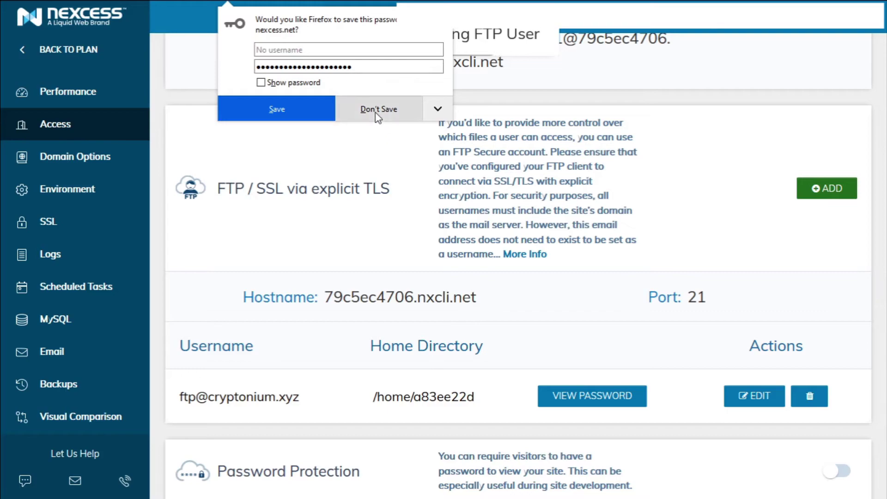
pyautogui.click(378, 110)
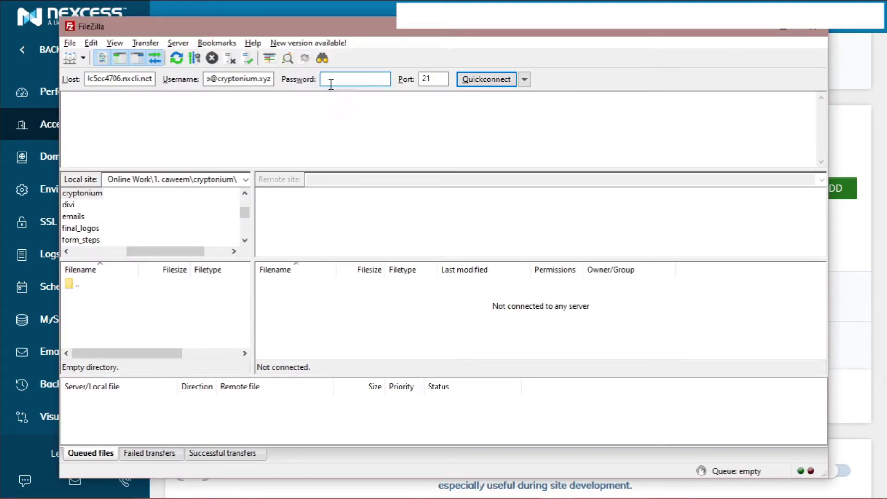
# Paste the FTP account password, connect to the server on port 21 and accept its unknown certificate.
pyautogui.click(332, 79)
pyautogui.hotkey('ctrl', 'v')
pyautogui.click(436, 79)
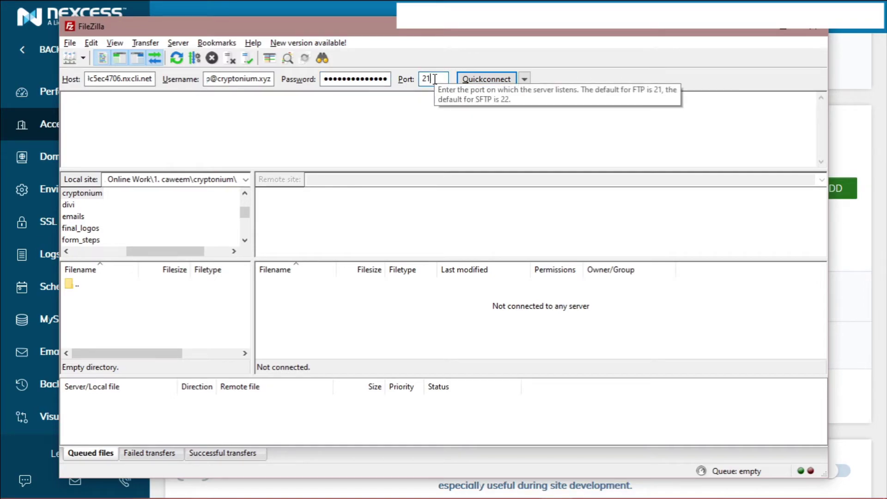
pyautogui.click(477, 82)
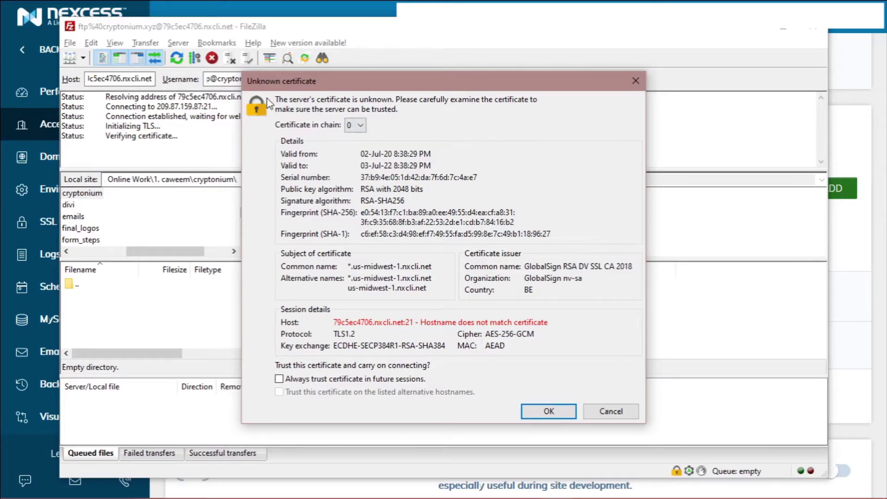
pyautogui.click(530, 413)
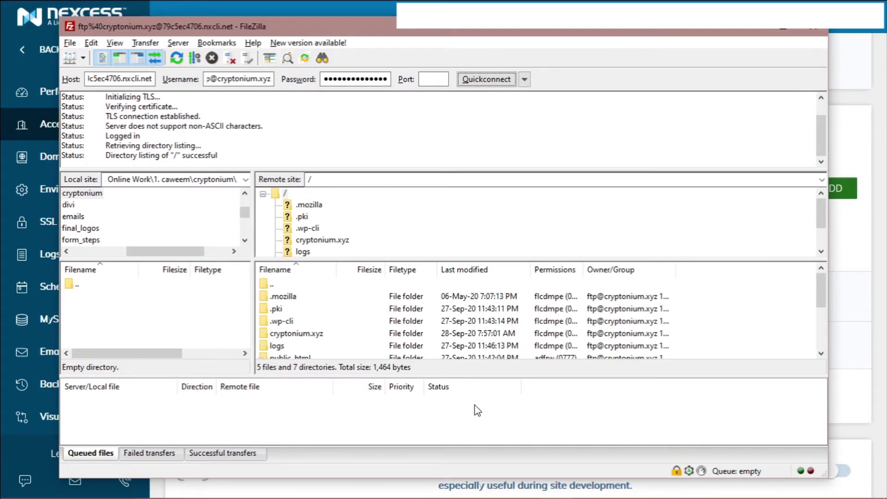
# Open the server's public_html folder and download .htaccess into the local cryptonium folder, accepting the certificate.
pyautogui.scroll(-2, 328, 310)
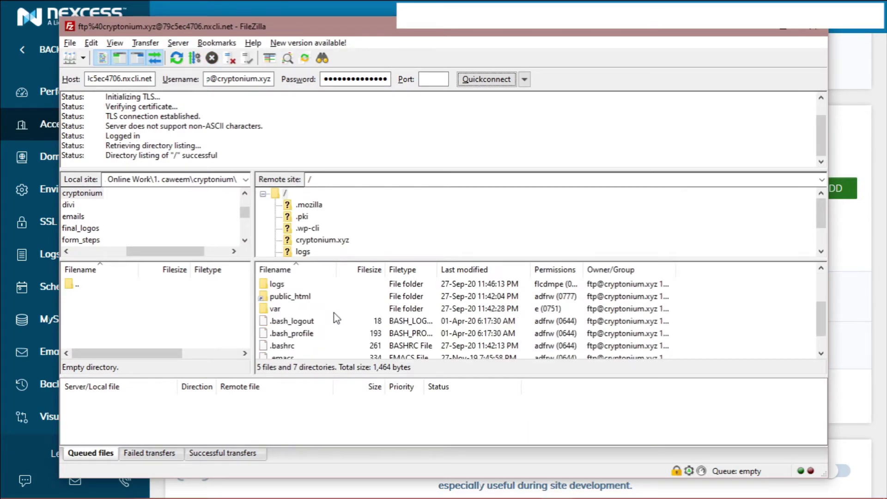
pyautogui.doubleClick(305, 298)
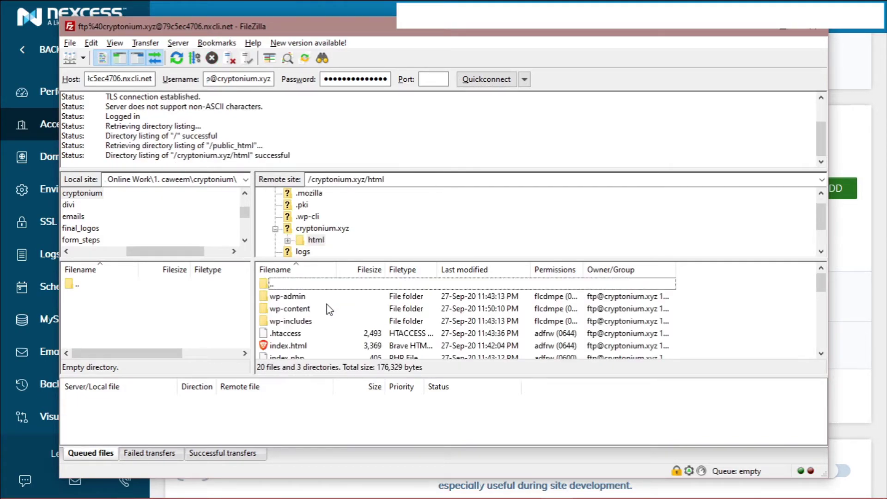
pyautogui.click(283, 335)
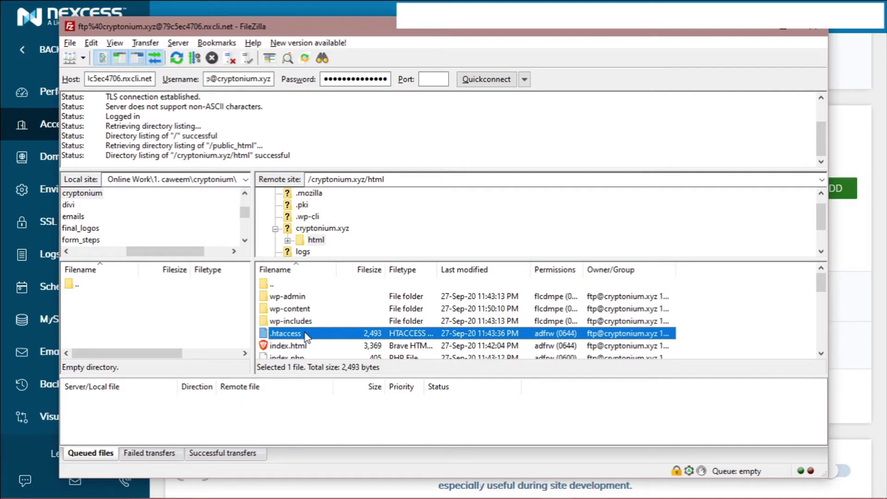
pyautogui.moveTo(306, 339); pyautogui.dragTo(155, 301)
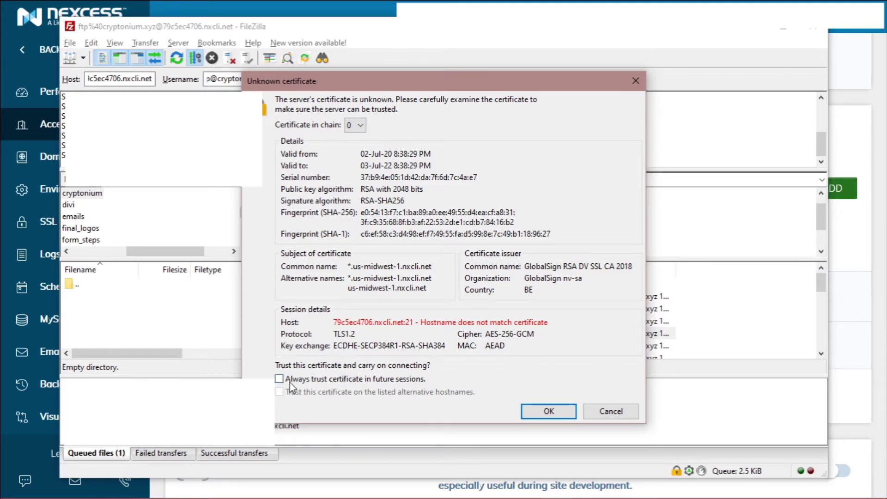
pyautogui.click(549, 412)
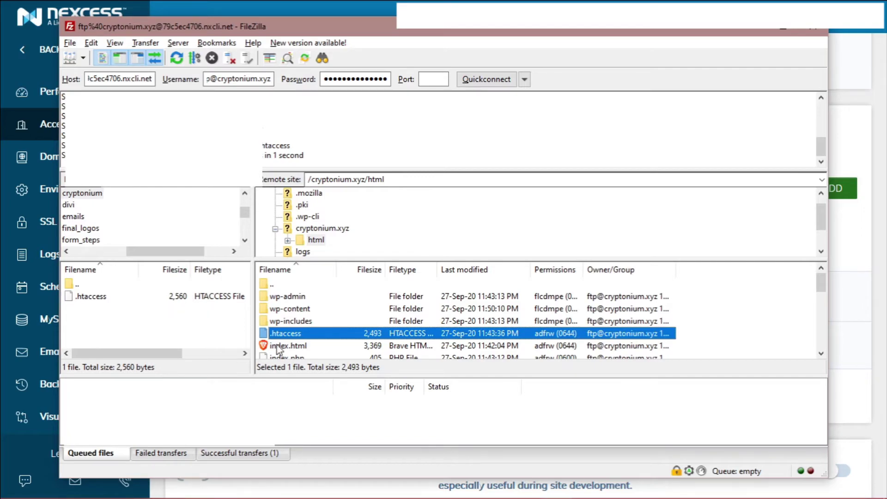
# Open the server's .htaccess file for editing in Notepad, accepting the server certificate.
pyautogui.rightClick(331, 339)
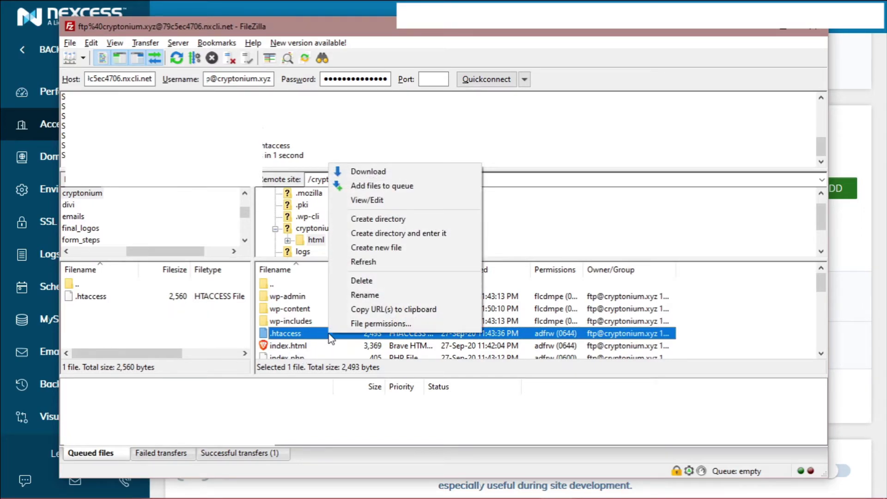
pyautogui.click(374, 205)
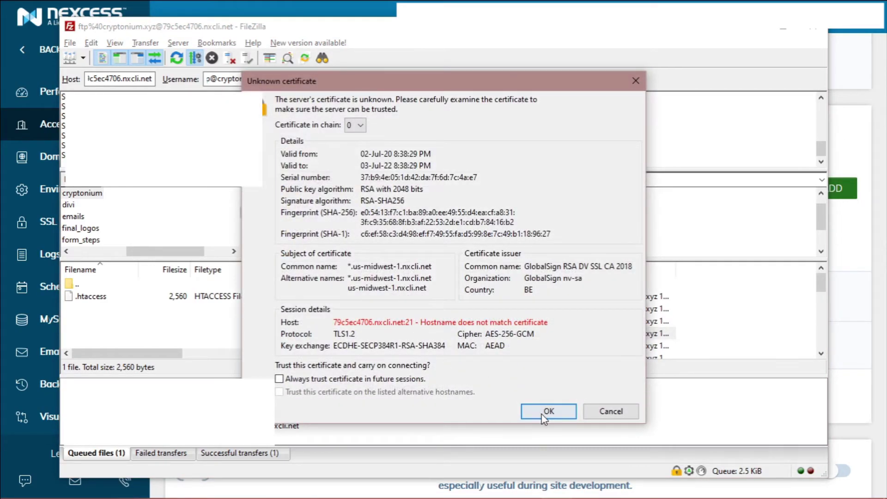
pyautogui.click(548, 412)
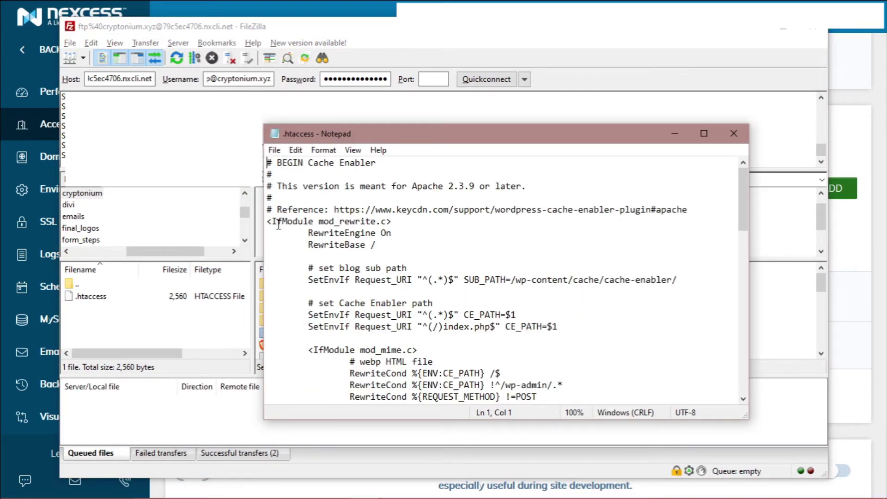
# Paste the copied force-HTTPS rewrite rules (R=301,L) into .htaccess between the Cache Enabler reference comment and the <IfModule mod_rewrite.c> line.
pyautogui.click(270, 222)
pyautogui.press('Return')
pyautogui.press('Return')
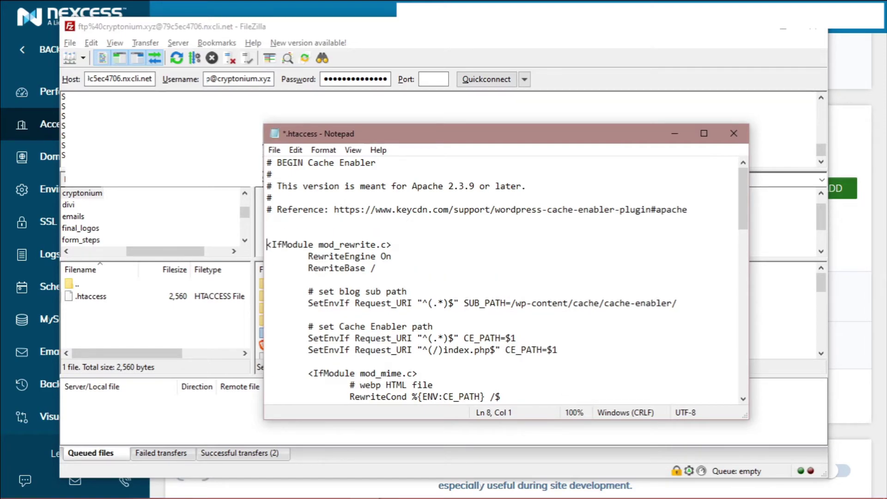
pyautogui.press('Up')
pyautogui.press('Up')
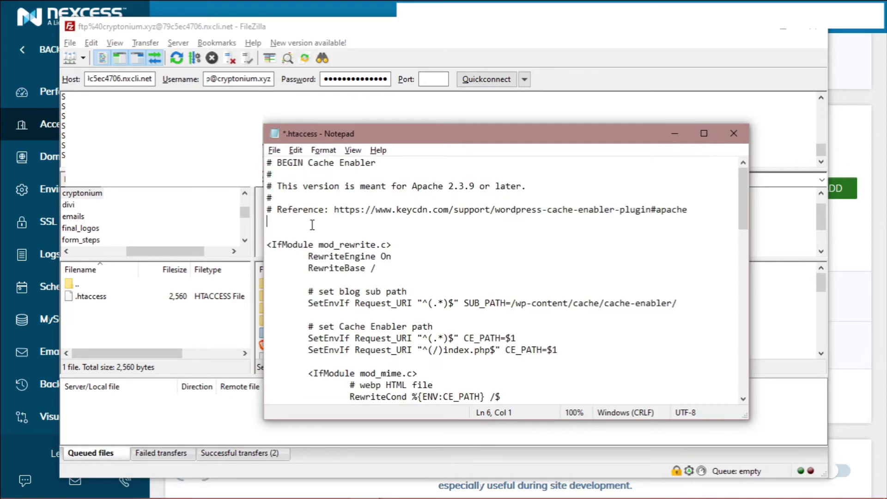
pyautogui.rightClick(272, 225)
pyautogui.click(296, 281)
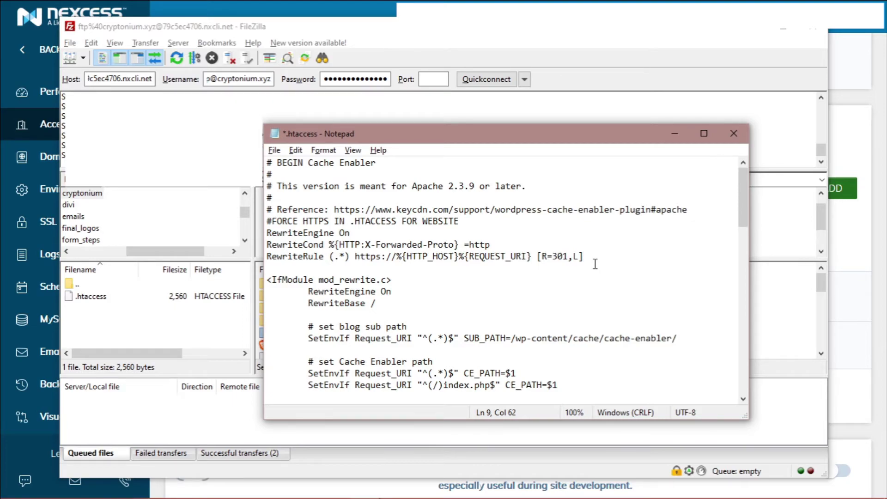
# Save .htaccess and upload it back to the server, finishing editing, deleting the local temporary file and accepting the certificate.
pyautogui.click(275, 154)
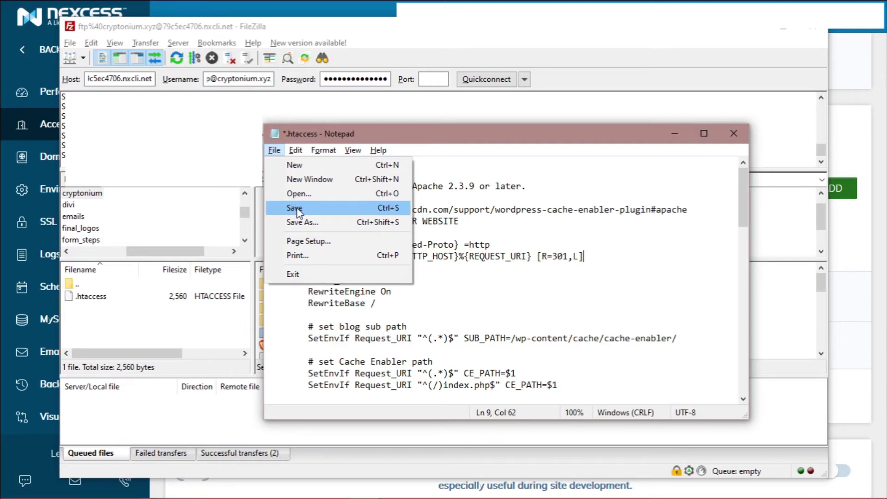
pyautogui.click(295, 209)
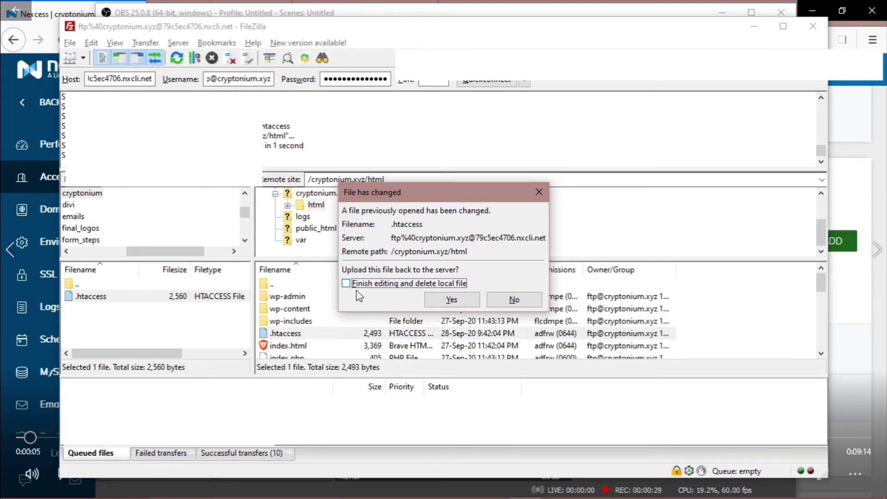
pyautogui.click(347, 284)
pyautogui.click(452, 300)
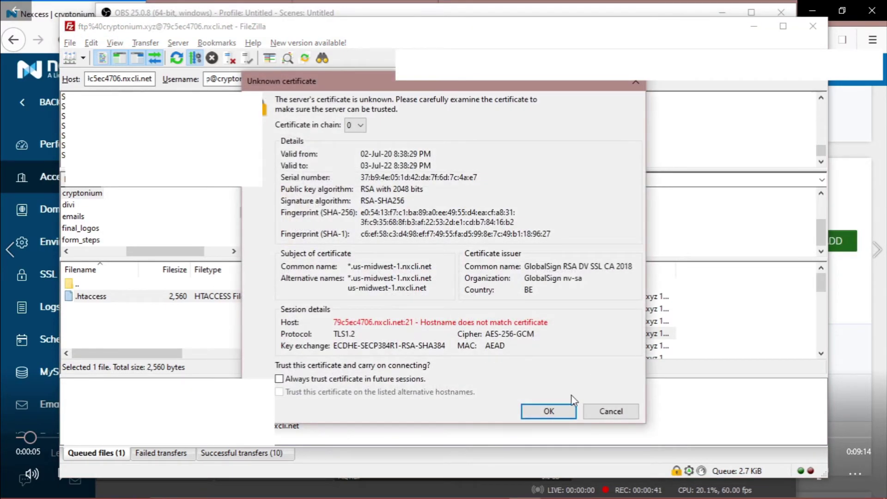
pyautogui.click(552, 410)
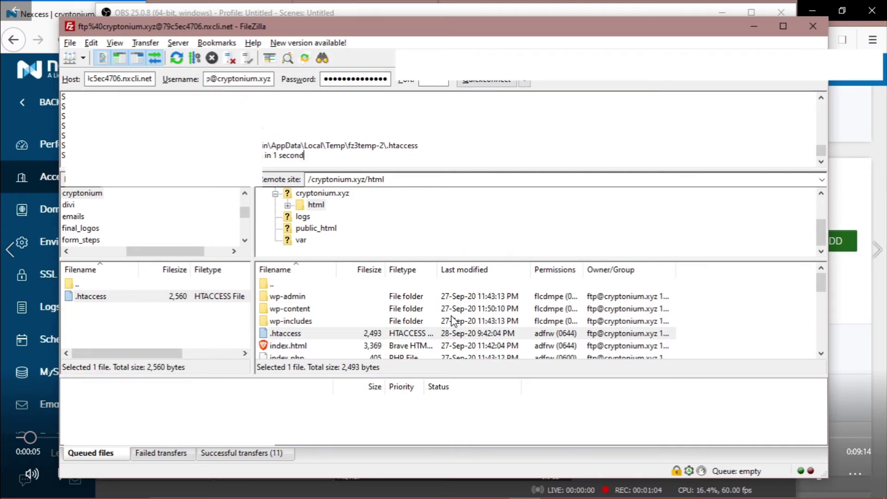
# Reopen the server's .htaccess to check the force-HTTPS rules, and close it again.
pyautogui.rightClick(344, 335)
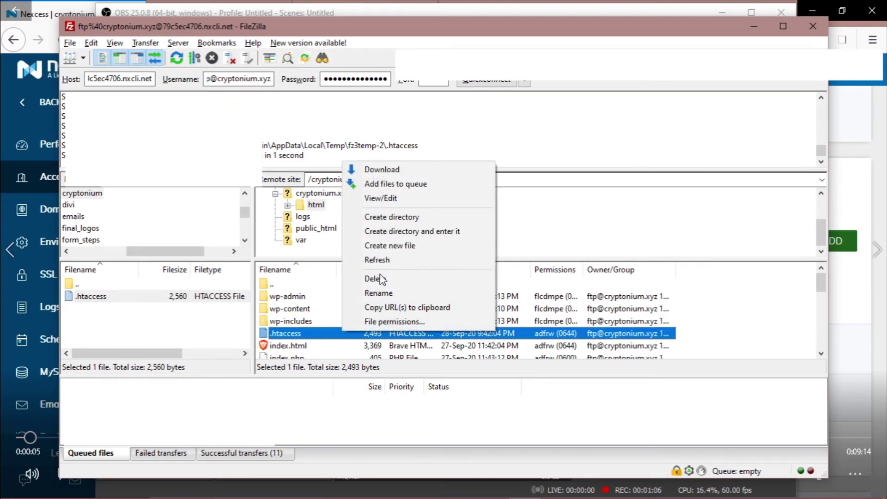
pyautogui.click(388, 197)
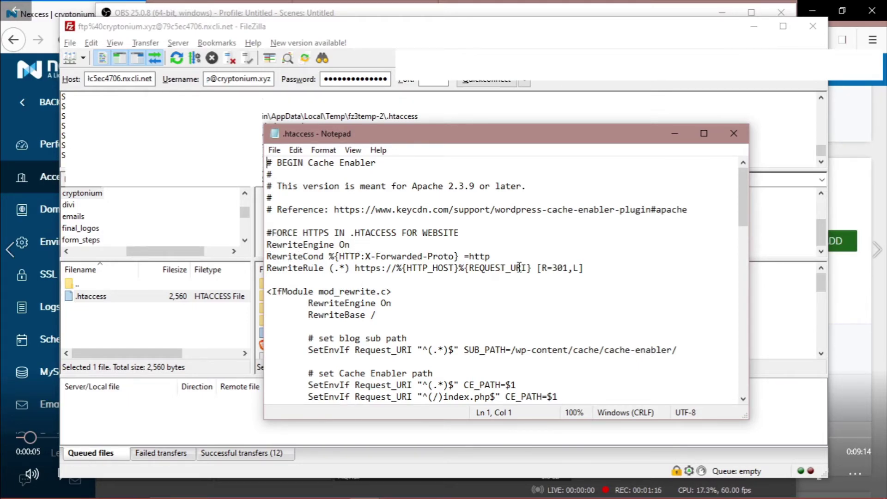
pyautogui.click(734, 134)
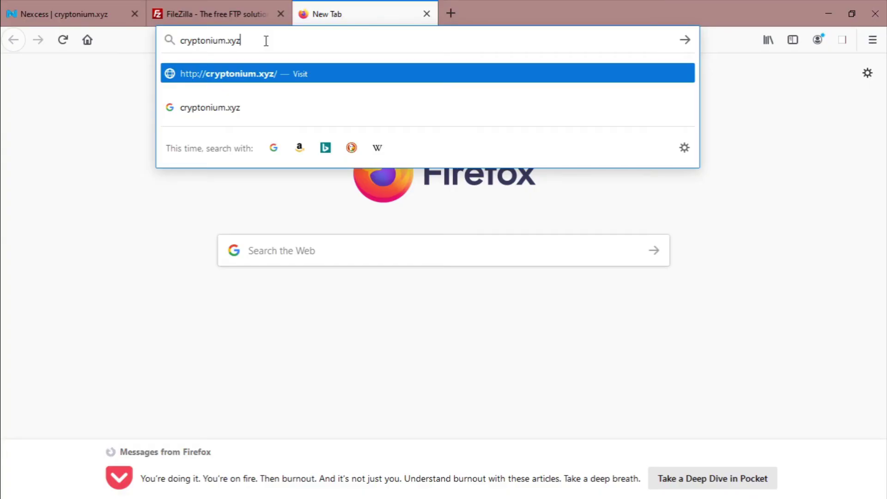
# Load cryptonium.xyz in the browser and check the site's HTTPS padlock.
pyautogui.moveTo(251, 41); pyautogui.dragTo(181, 41)
pyautogui.click(250, 41)
pyautogui.doubleClick(250, 42)
pyautogui.press('Return')
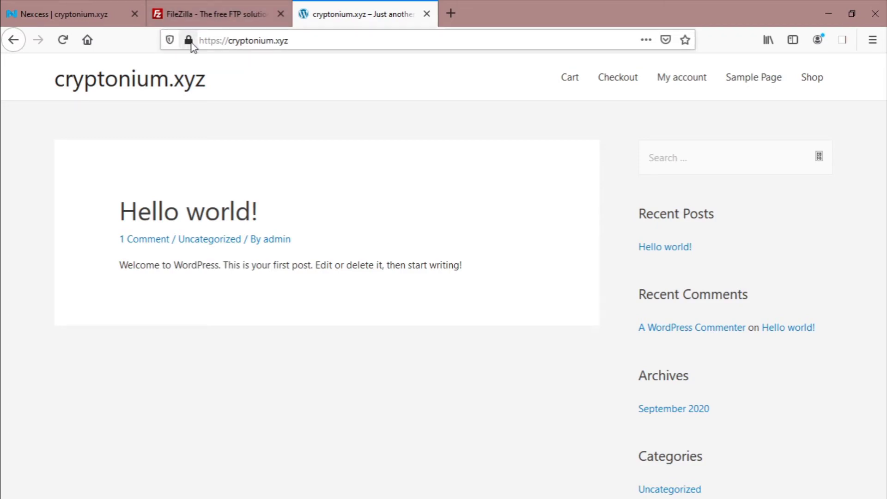
pyautogui.moveTo(193, 46)
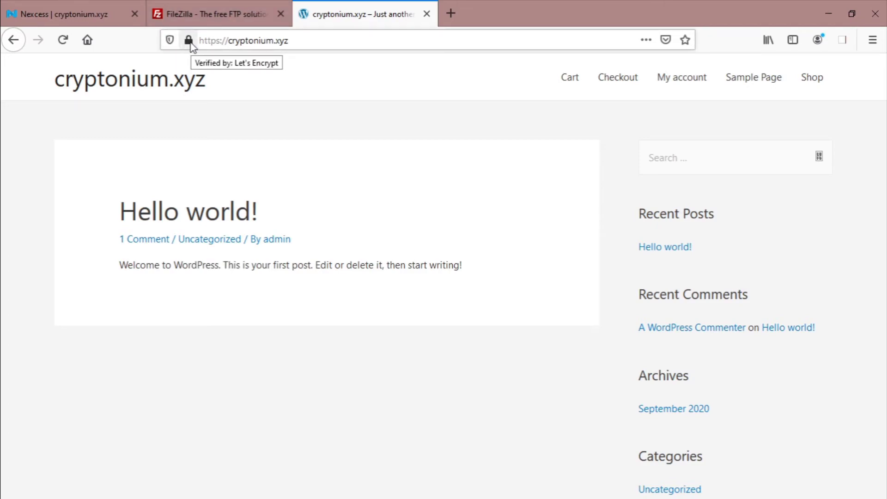
pyautogui.press('F11')
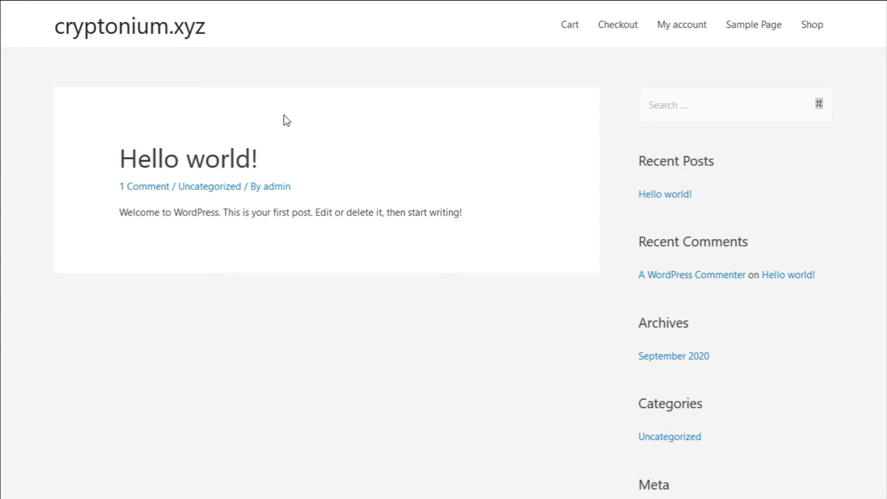
pyautogui.moveTo(238, 10)
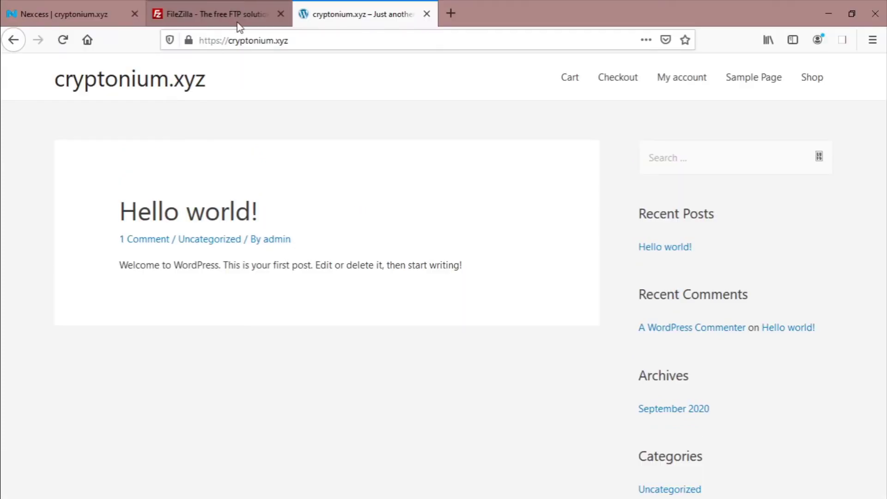
pyautogui.click(231, 40)
pyautogui.click(229, 40)
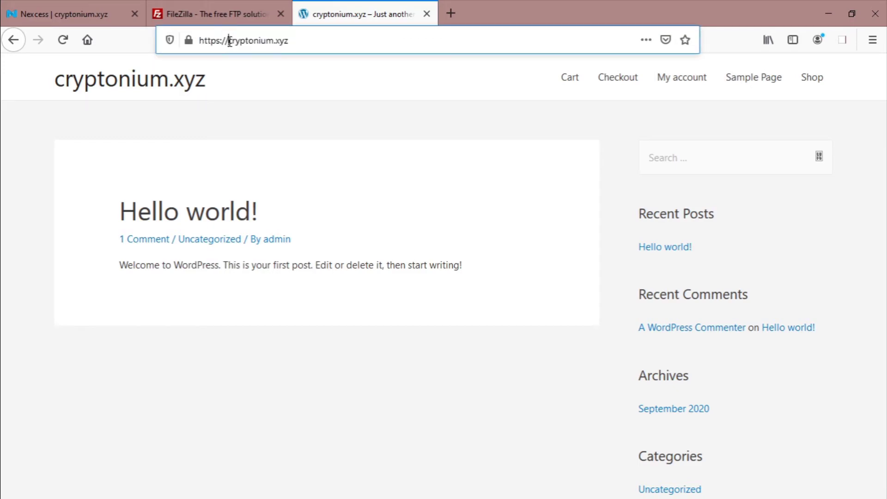
pyautogui.press('BackSpace')
pyautogui.press('BackSpace')
pyautogui.press('BackSpace')
pyautogui.press('BackSpace')
pyautogui.press('BackSpace')
pyautogui.press('BackSpace')
pyautogui.press('BackSpace')
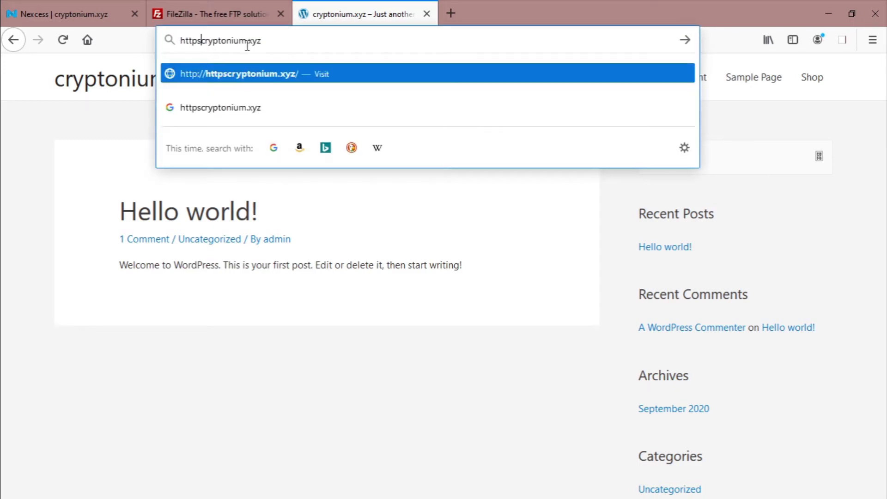
pyautogui.press('BackSpace')
pyautogui.write('www.')
pyautogui.press('Return')
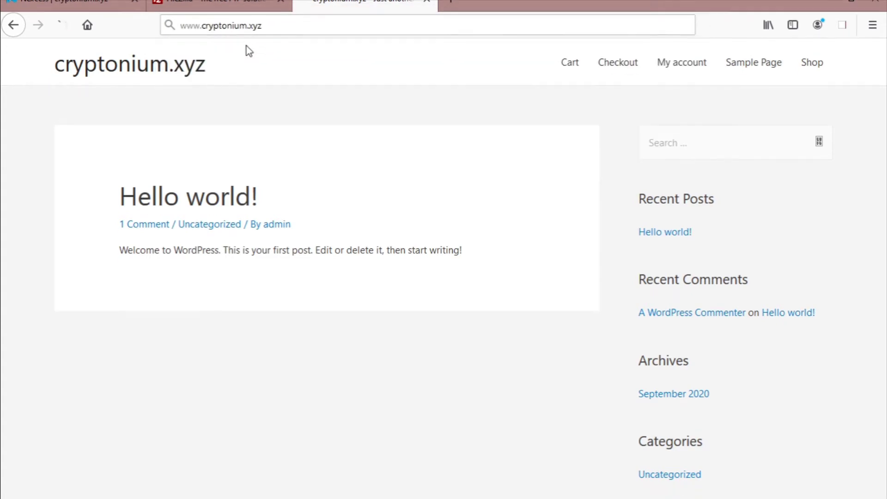
pyautogui.press('F11')
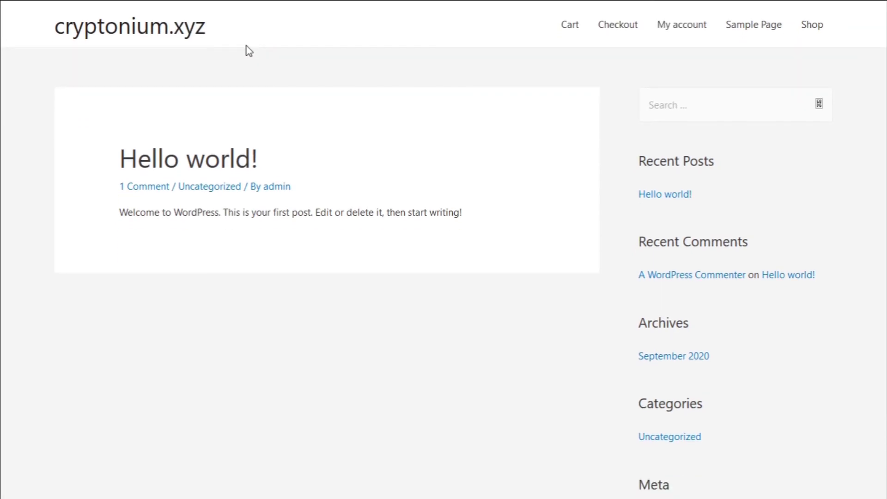
pyautogui.moveTo(241, 6)
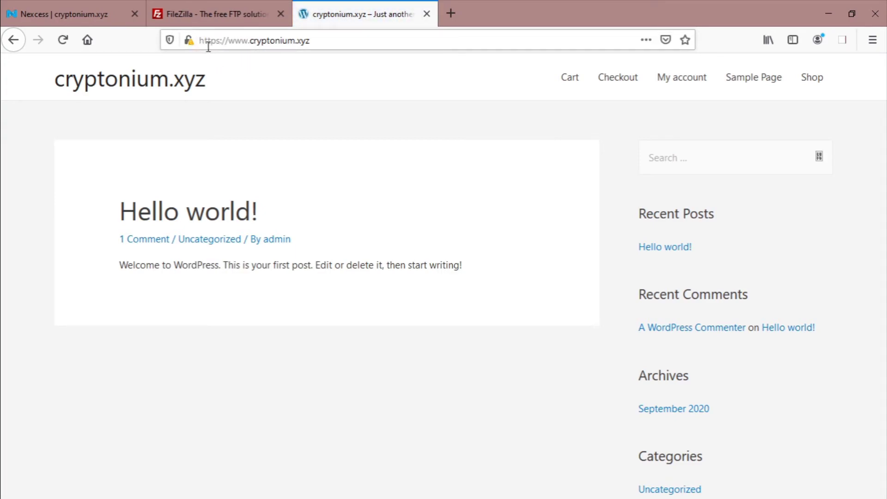
pyautogui.click(189, 44)
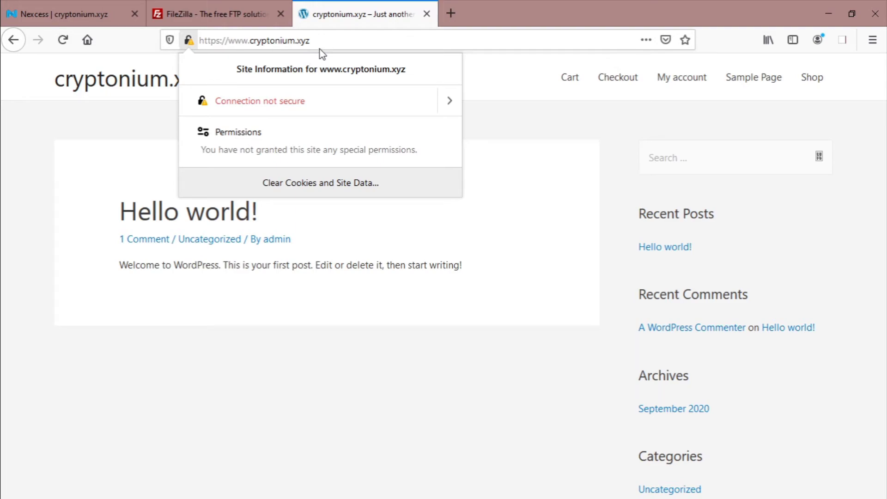
# Return to the Nexcess portal and open the cryptonium.xyz site from Plan1.
pyautogui.click(79, 18)
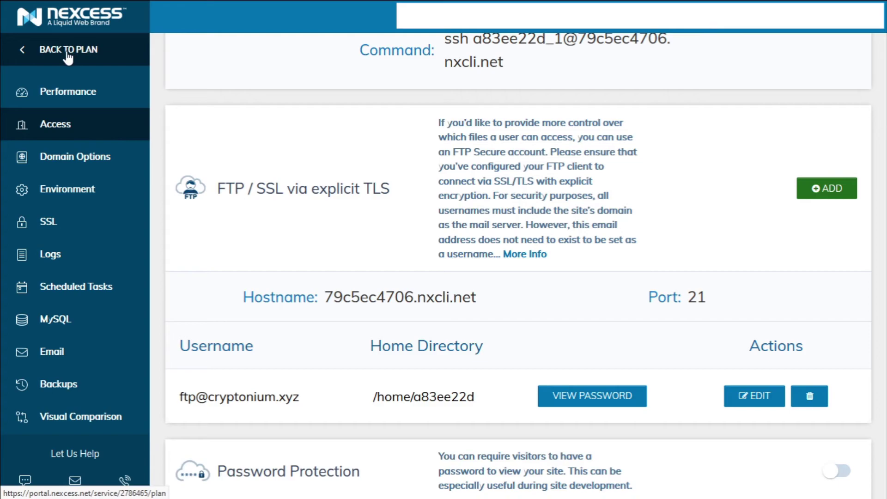
pyautogui.click(67, 50)
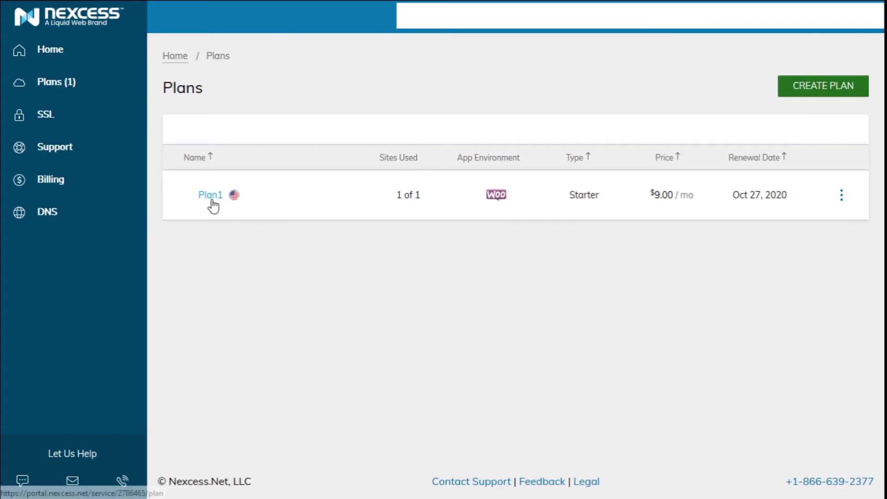
pyautogui.click(211, 199)
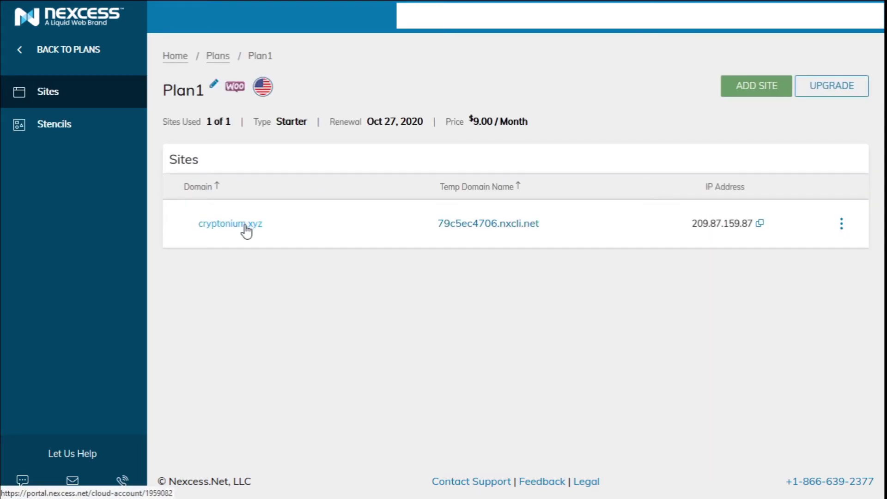
pyautogui.click(245, 225)
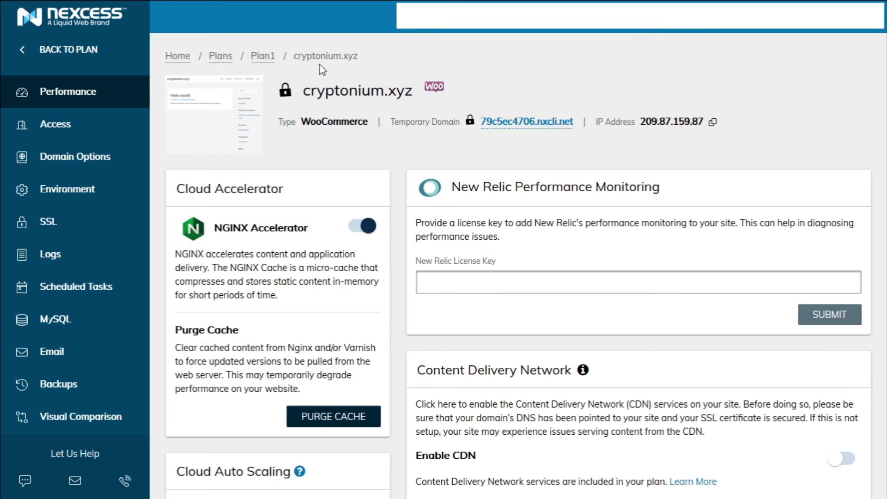
pyautogui.click(83, 230)
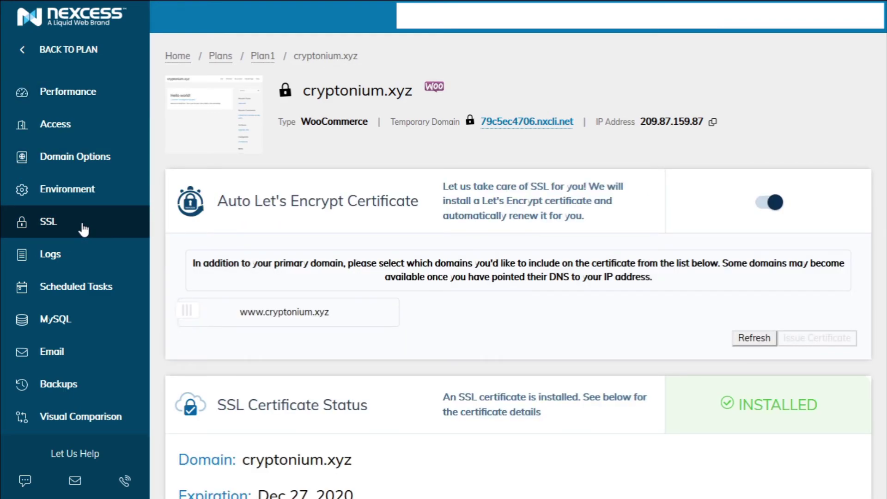
pyautogui.click(190, 318)
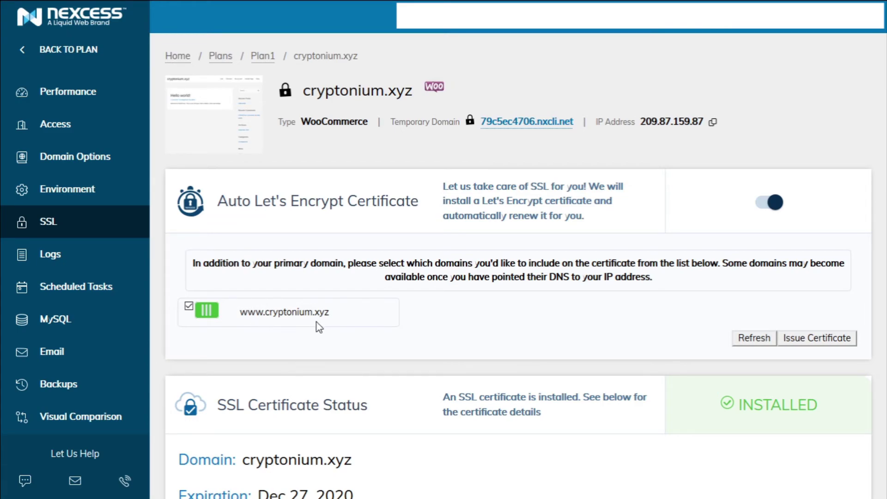
pyautogui.click(808, 341)
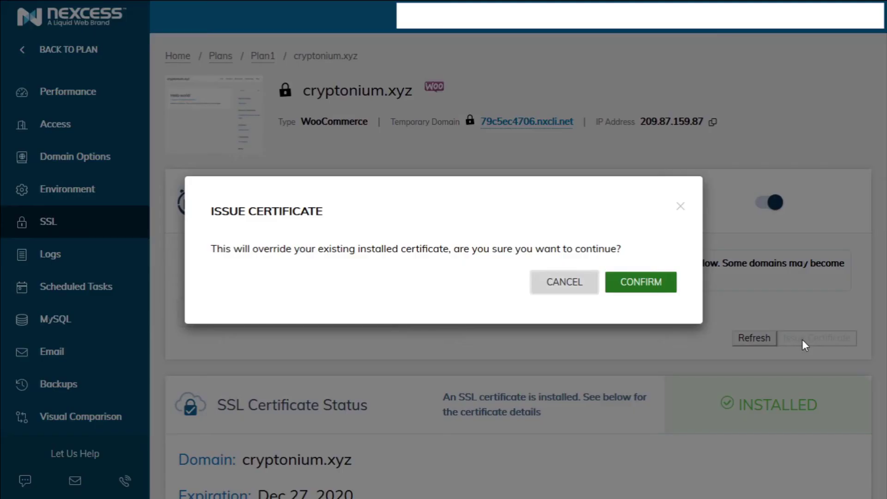
pyautogui.click(641, 283)
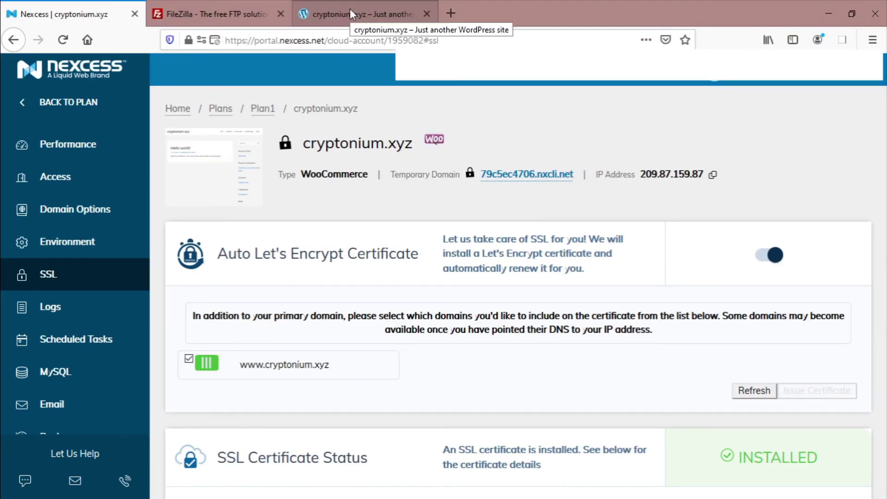
pyautogui.click(350, 8)
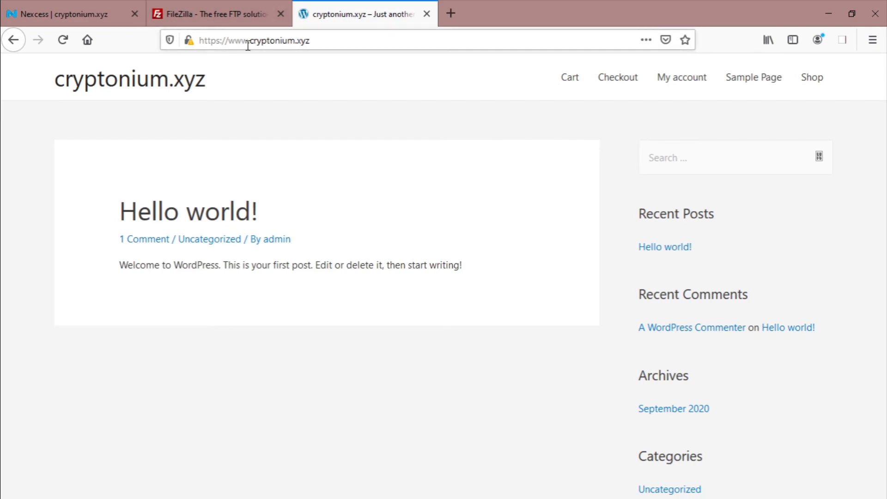
pyautogui.click(320, 44)
pyautogui.doubleClick(320, 42)
pyautogui.press('Return')
pyautogui.moveTo(192, 45)
pyautogui.hotkey('alt', 'Tab')
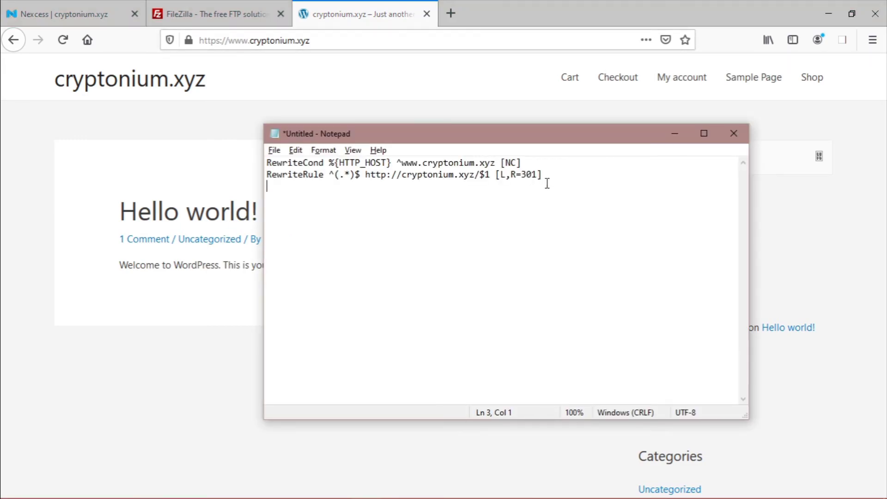
pyautogui.moveTo(553, 180); pyautogui.dragTo(267, 162)
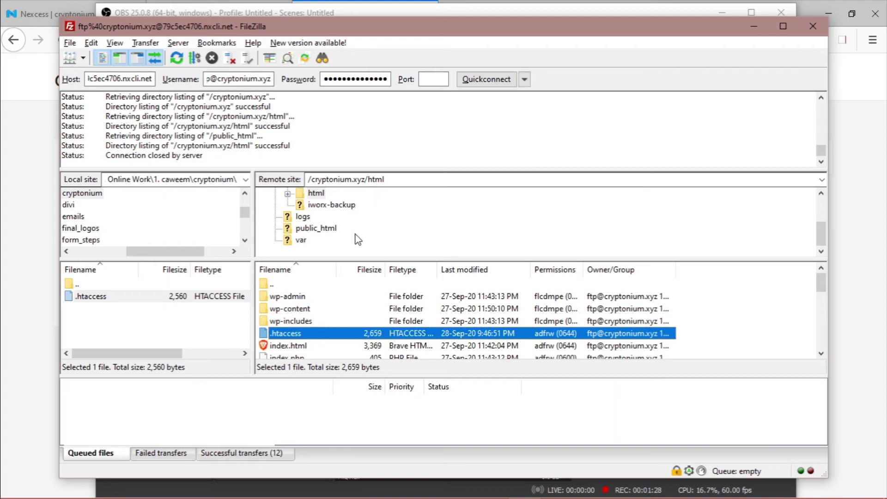
# Download .htaccess from /cryptonium.xyz/html in FileZilla, trusting the server certificate and overwriting the local copy.
pyautogui.moveTo(277, 339); pyautogui.dragTo(169, 313)
pyautogui.moveTo(169, 311); pyautogui.dragTo(169, 312)
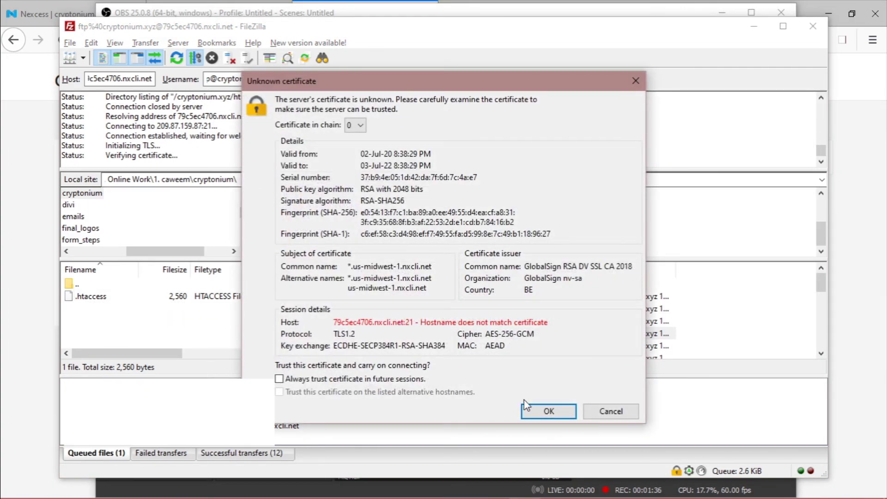
pyautogui.click(549, 412)
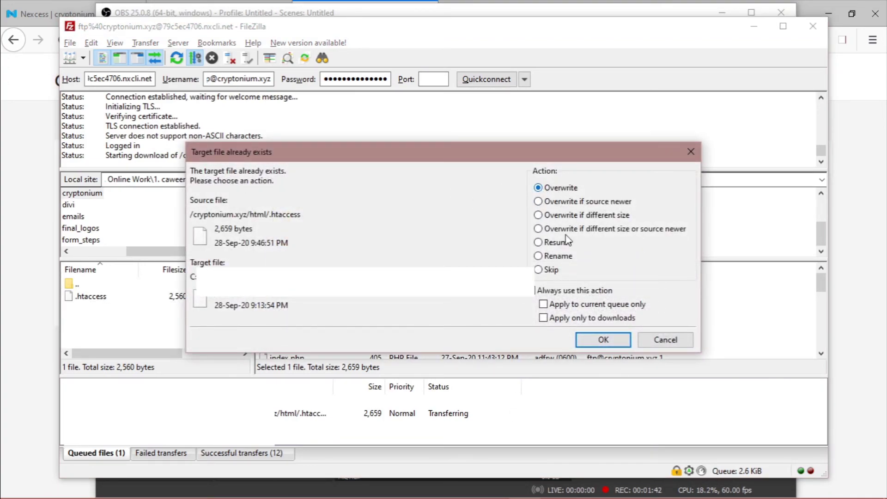
pyautogui.click(593, 340)
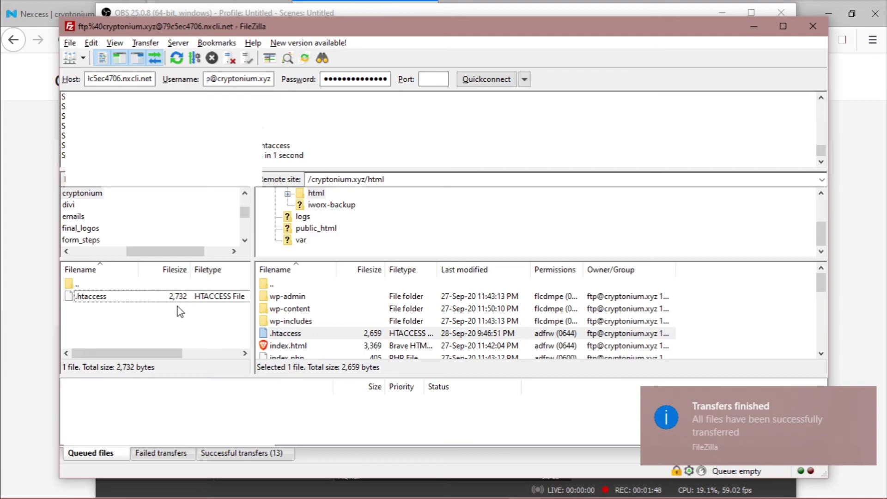
# Open the remote .htaccess for editing, discarding the earlier local file, downloading it anew and trusting the server certificate.
pyautogui.click(302, 334)
pyautogui.rightClick(303, 339)
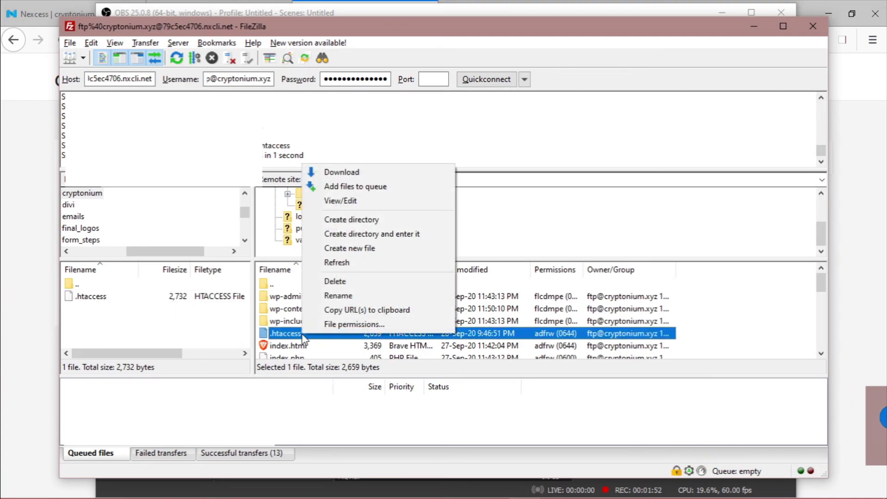
pyautogui.click(348, 207)
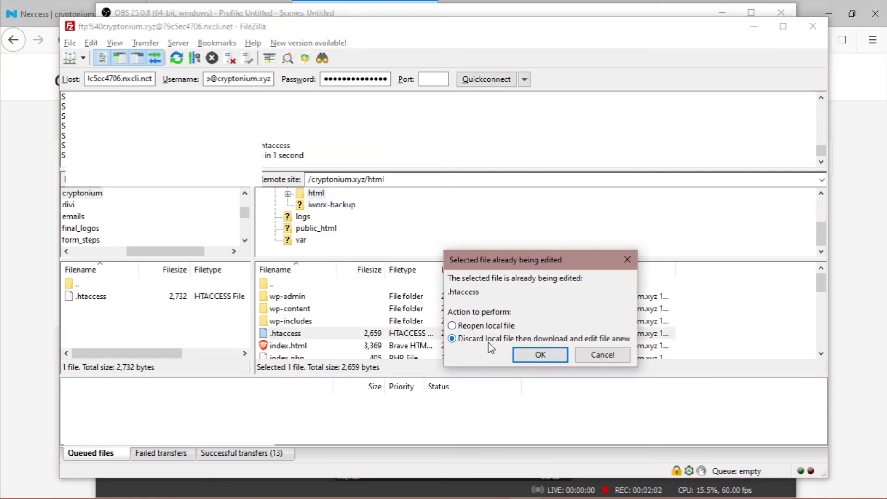
pyautogui.click(539, 356)
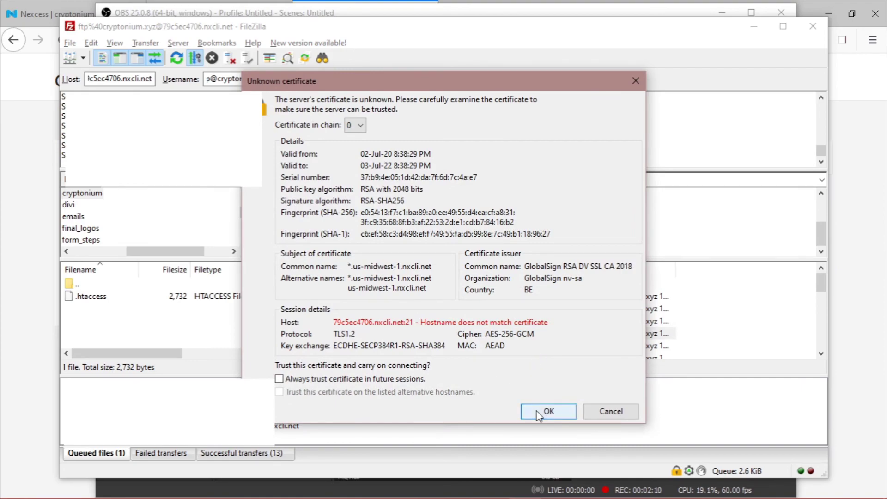
pyautogui.click(539, 414)
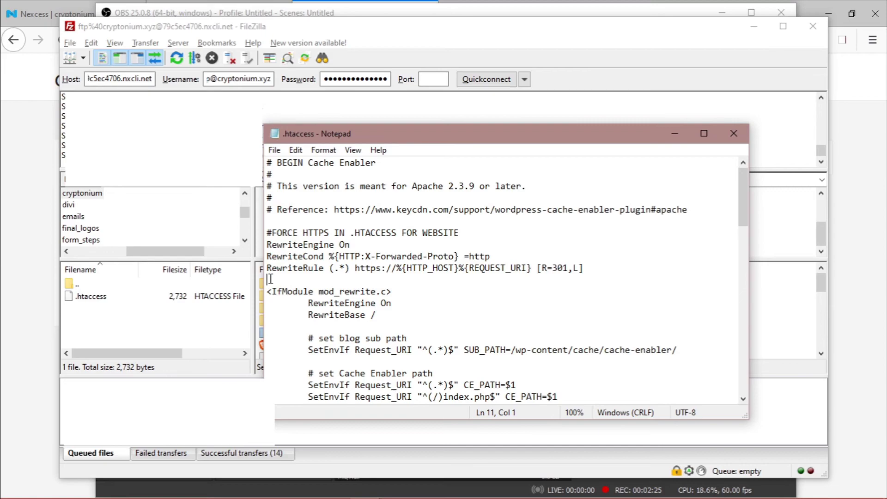
pyautogui.press('Return')
pyautogui.press('Return')
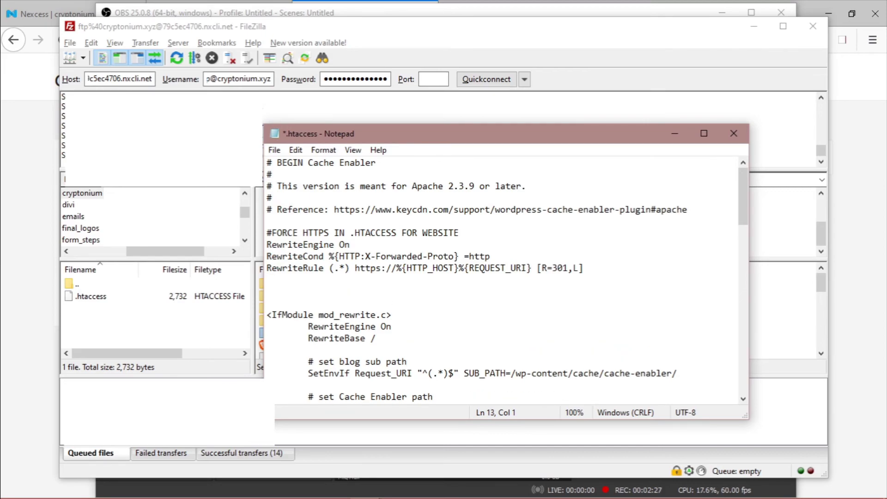
pyautogui.click(268, 287)
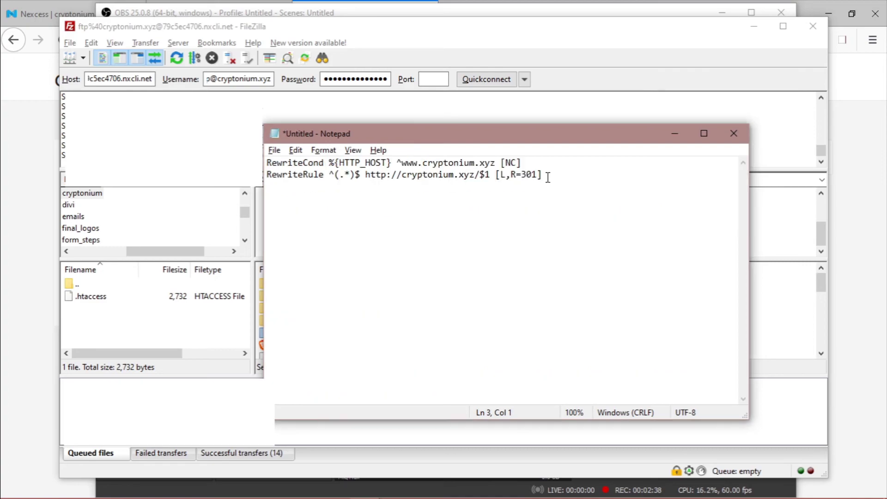
pyautogui.moveTo(544, 174); pyautogui.dragTo(268, 163)
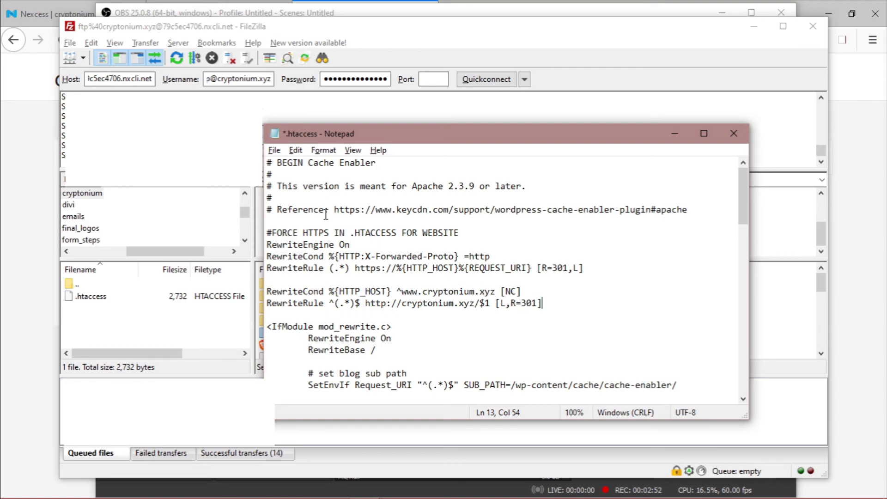
# Save and close .htaccess, and upload it back to the server with the option to finish editing and delete the local file.
pyautogui.click(274, 150)
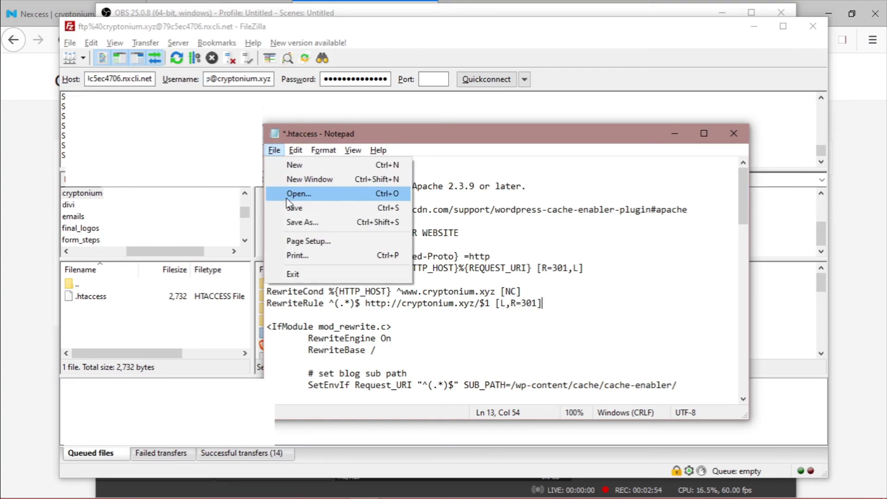
pyautogui.click(296, 209)
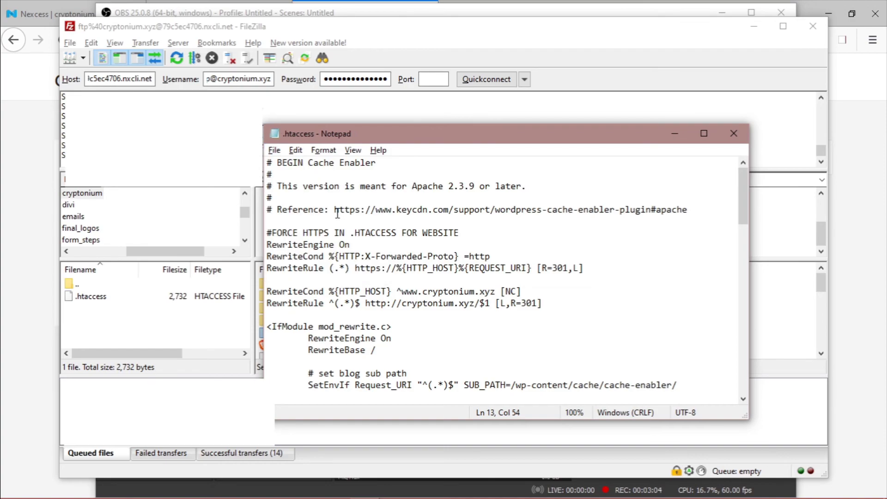
pyautogui.click(734, 134)
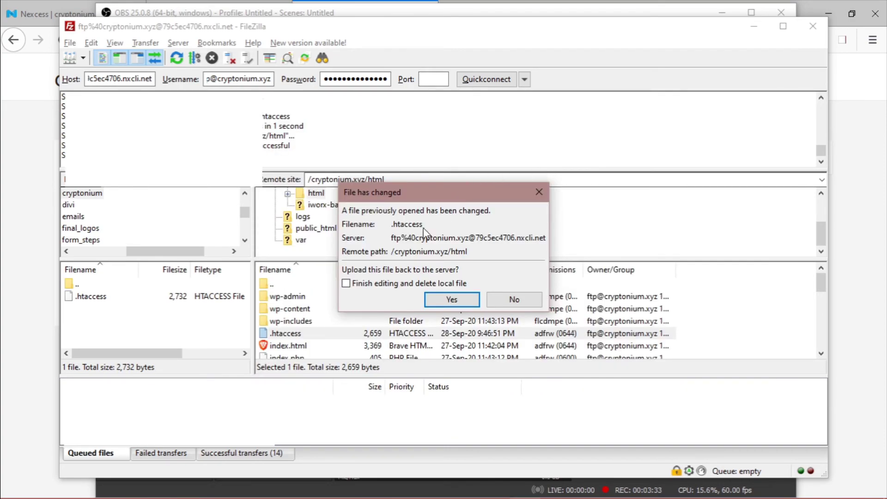
pyautogui.click(345, 283)
pyautogui.click(452, 300)
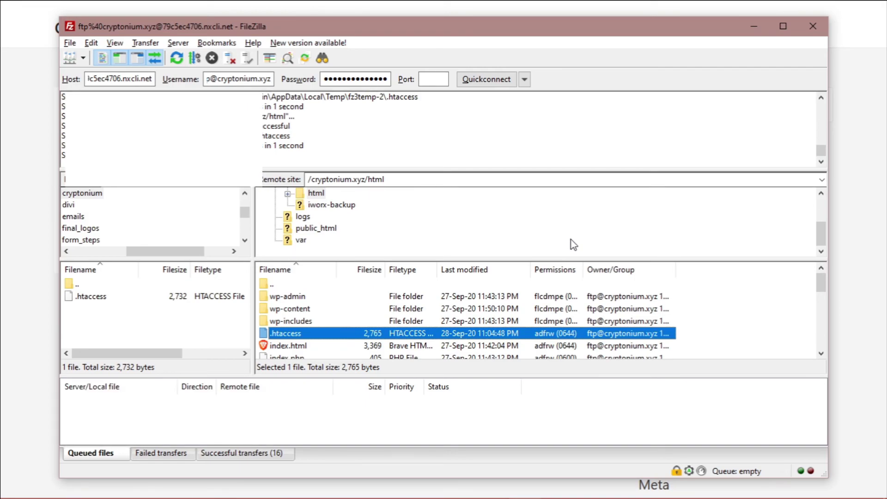
pyautogui.hotkey('alt', 'Tab')
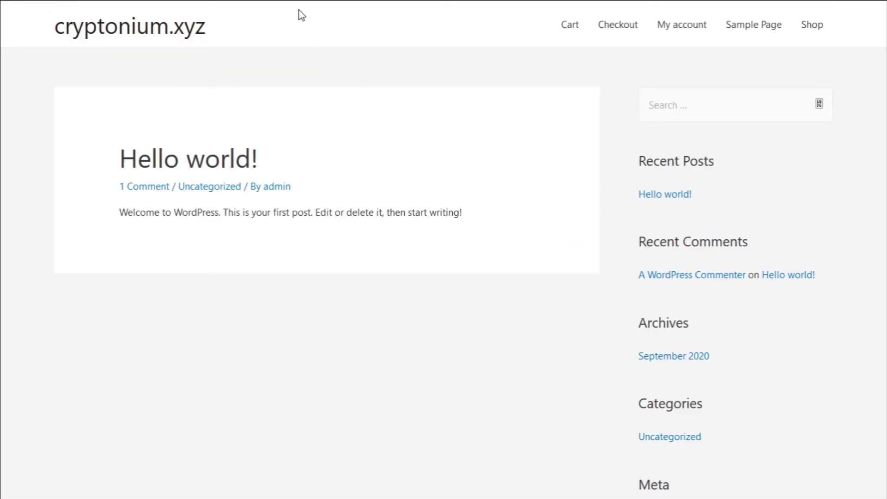
pyautogui.moveTo(297, 2)
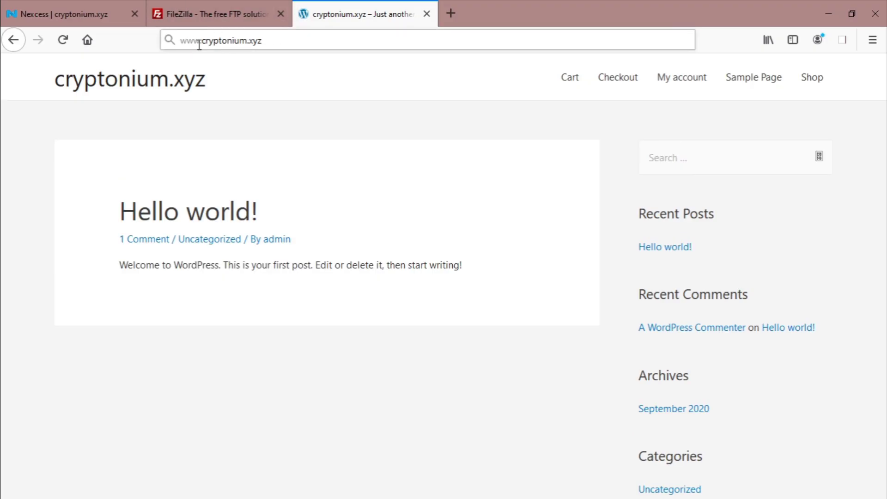
pyautogui.click(273, 42)
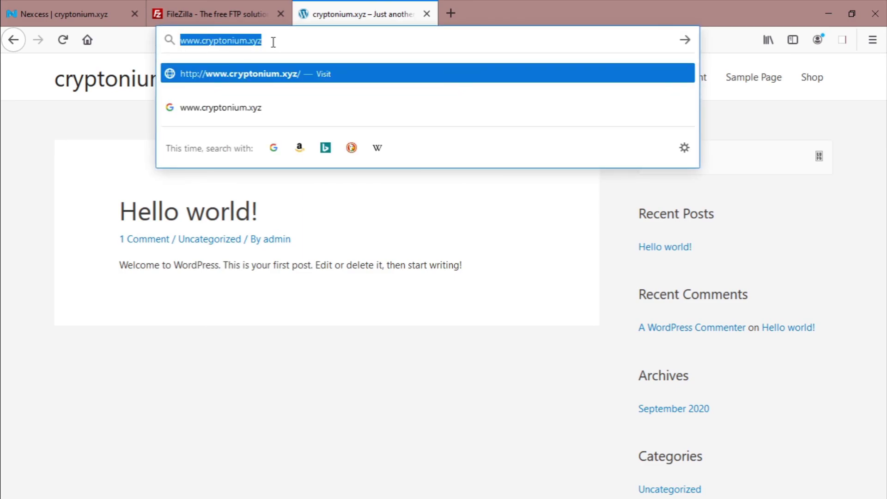
pyautogui.press('F11')
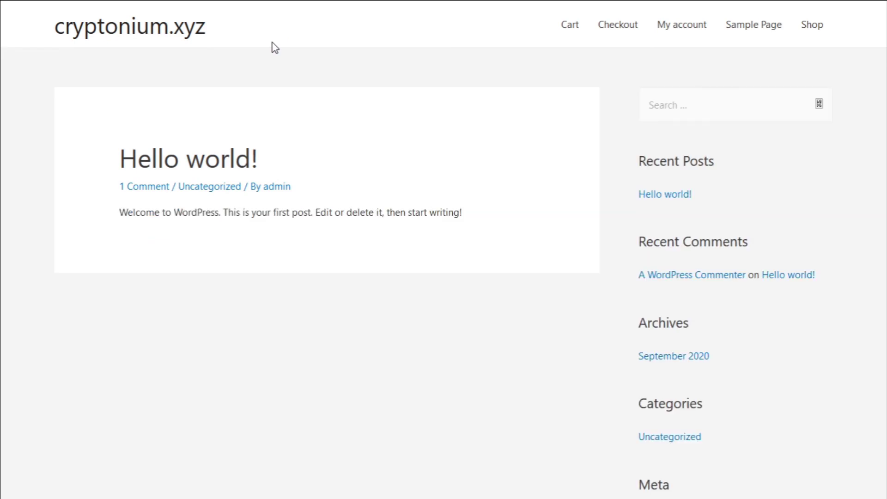
pyautogui.press('F11')
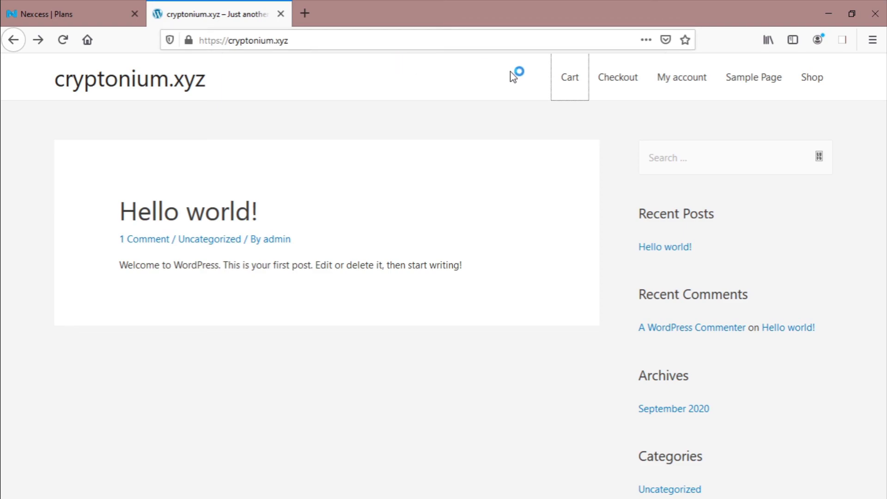
# Open the site's Cart page and examine the domain in its address.
pyautogui.click(567, 86)
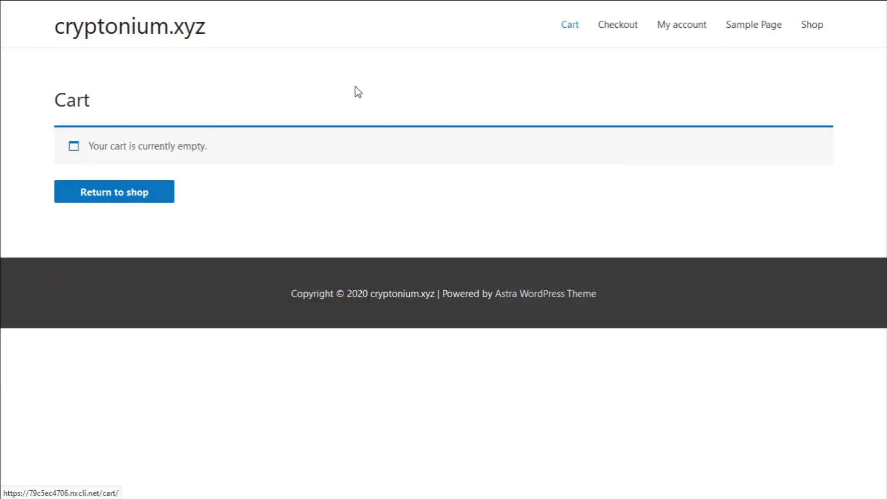
pyautogui.moveTo(269, 2)
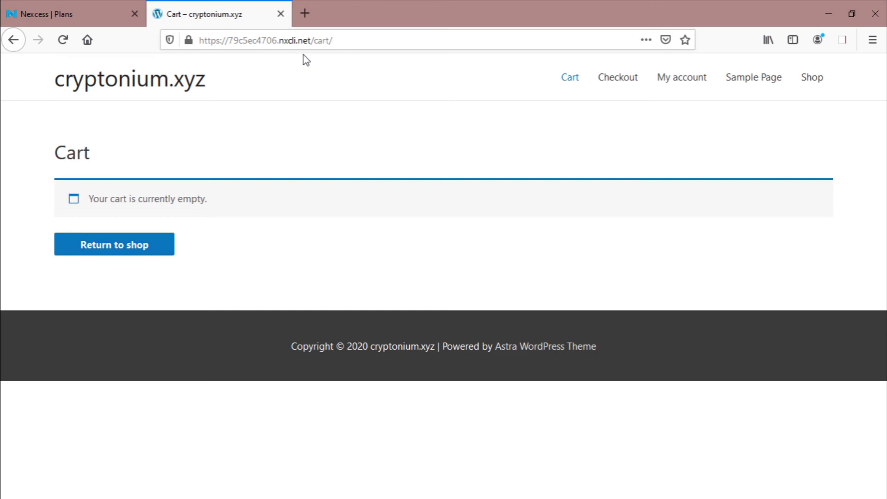
pyautogui.moveTo(311, 40); pyautogui.dragTo(228, 41)
pyautogui.click(228, 40)
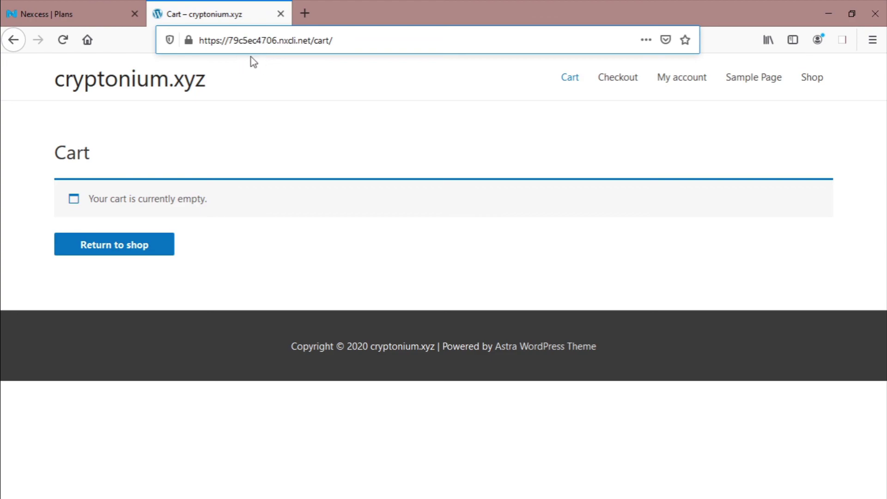
# Return to the Nexcess portal and open Plan1 to check the temporary domain name of cryptonium.xyz.
pyautogui.click(60, 14)
pyautogui.click(214, 194)
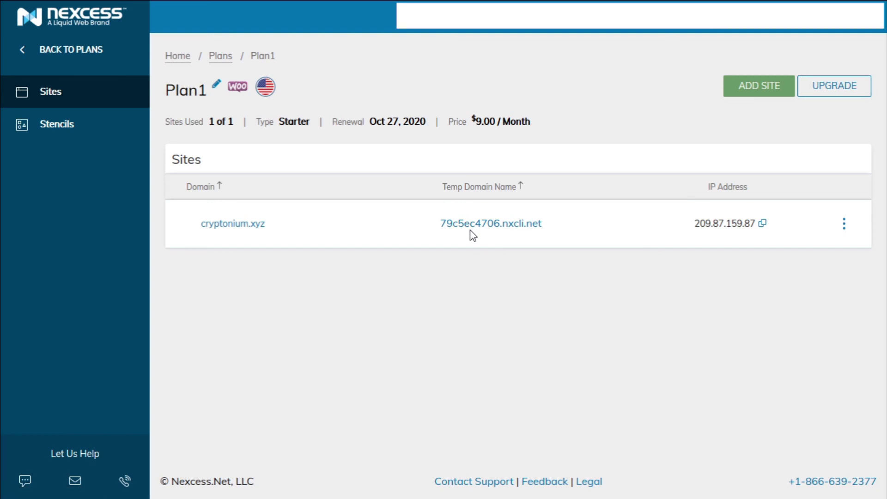
pyautogui.click(470, 229)
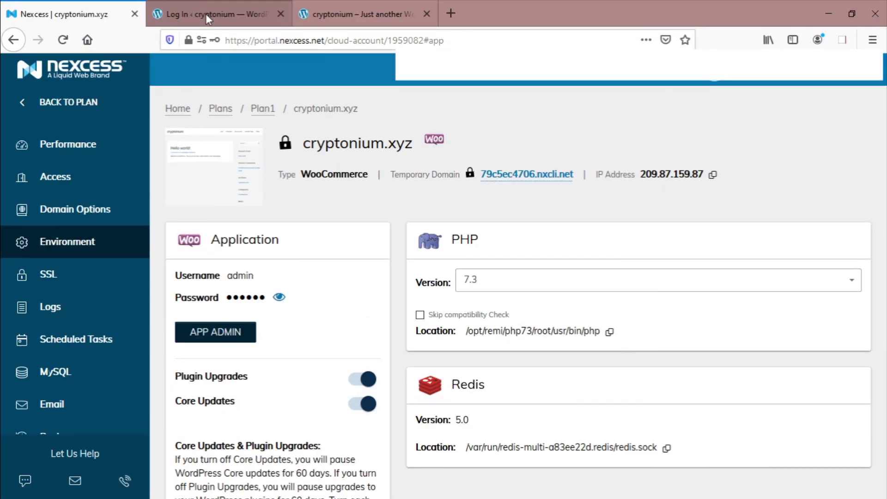
# Examine the hosting pros and cons in the Nexcess review on the CAWEEM website.
pyautogui.middleClick(864, 107)
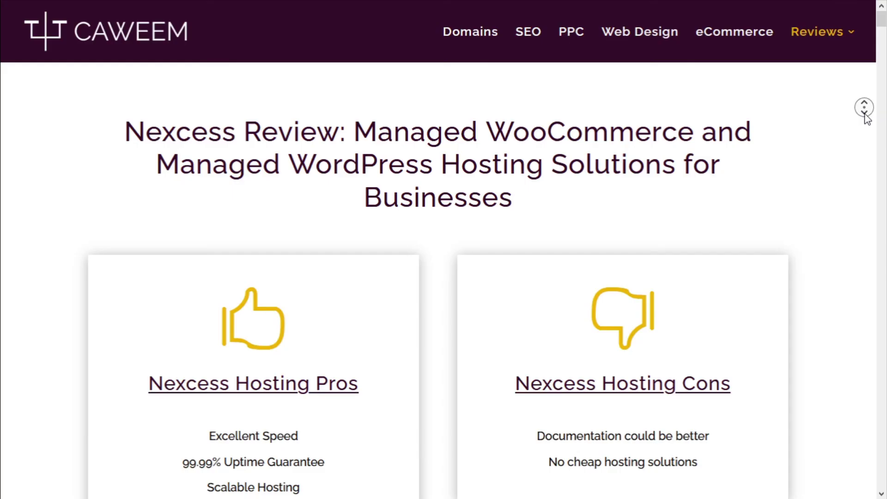
pyautogui.scroll(-2, 864, 107)
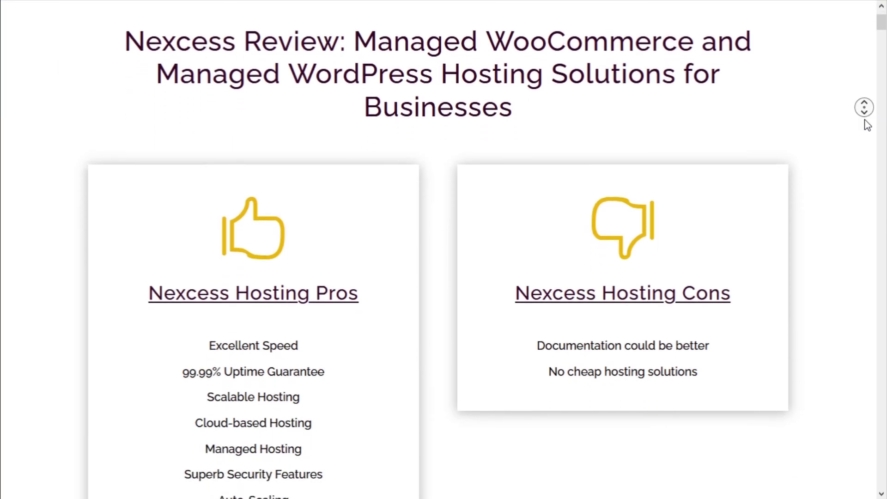